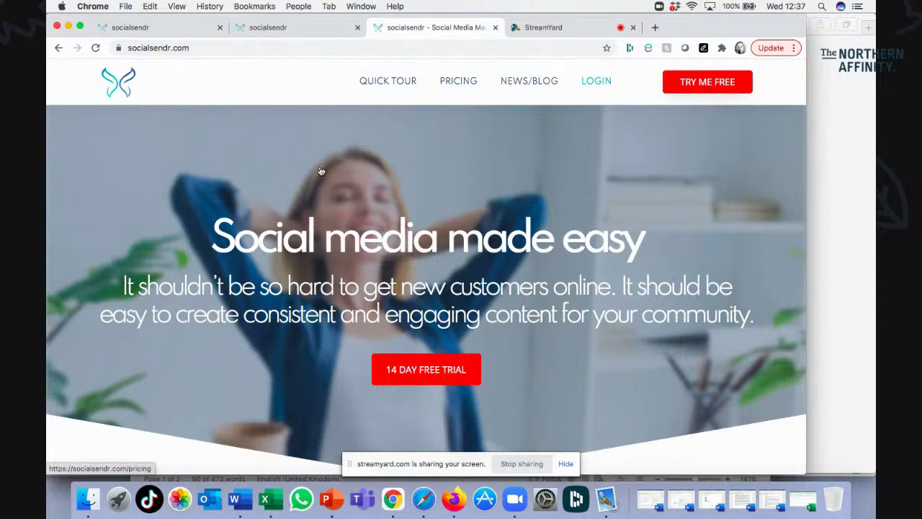
Switch to the second Socialsendr tab showing the app.socialsendr.com/Register page.
{"action": "left_click", "coordinate": [303, 28]}
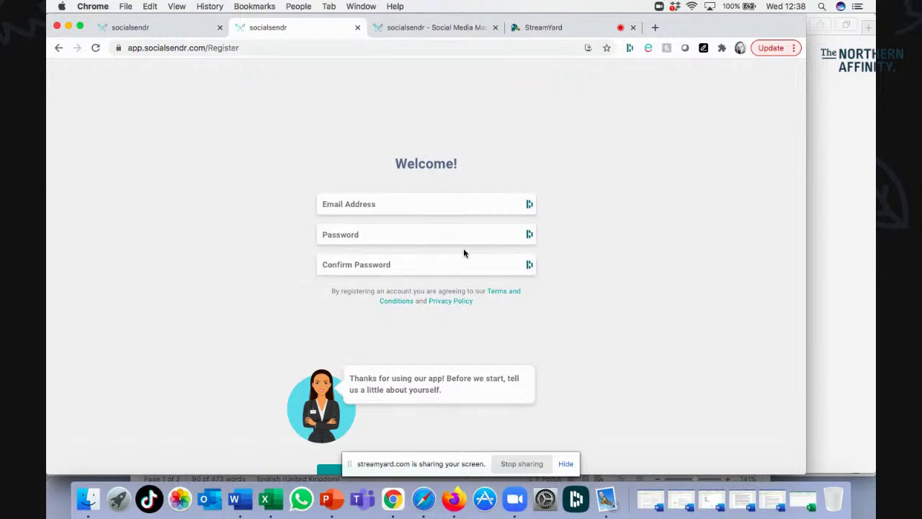
Enter an e-mail name, a password and its confirmation, then submit the registration form.
{"action": "left_click", "coordinate": [433, 198]}
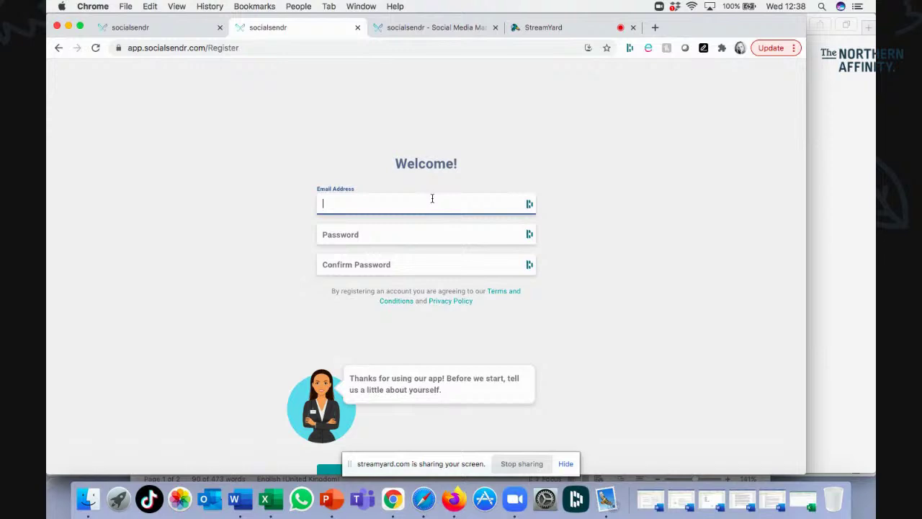
{"action": "key", "text": "Tab"}
{"action": "type", "text": "••"}
{"action": "key", "text": "BackSpace"}
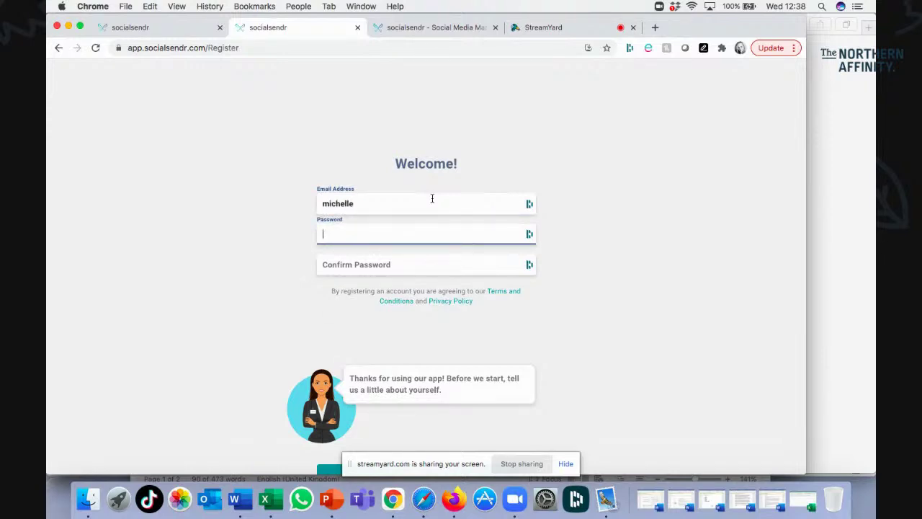
{"action": "type", "text": "••••••••"}
{"action": "left_click", "coordinate": [415, 258]}
{"action": "type", "text": "•••••••••"}
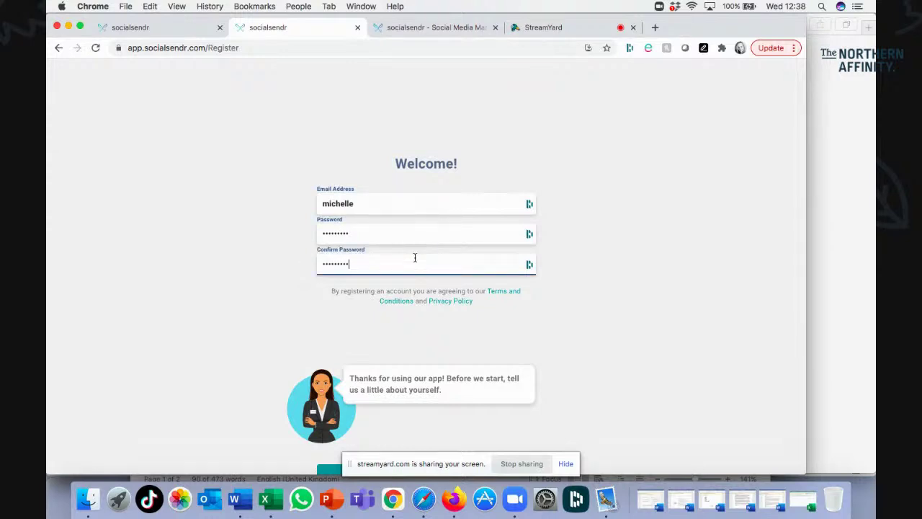
{"action": "scroll", "coordinate": [432, 345], "scroll_direction": "down", "scroll_amount": 2}
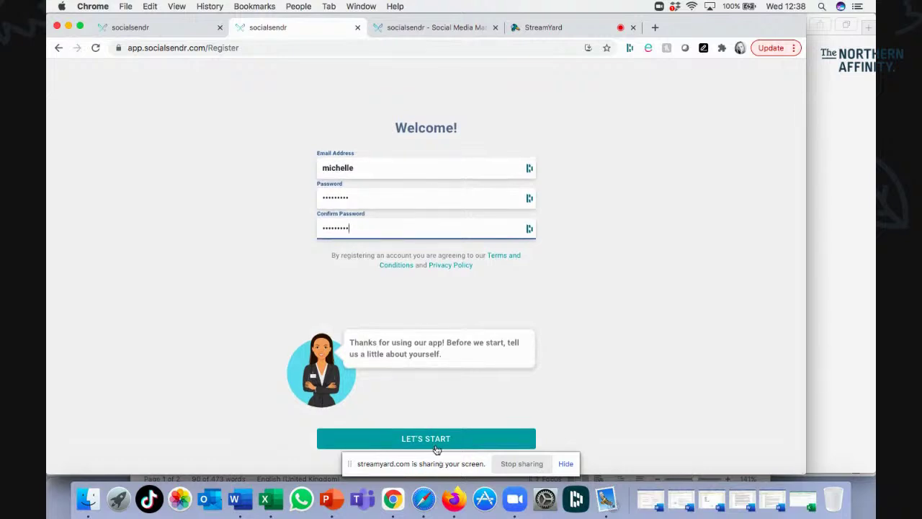
{"action": "left_click", "coordinate": [433, 441]}
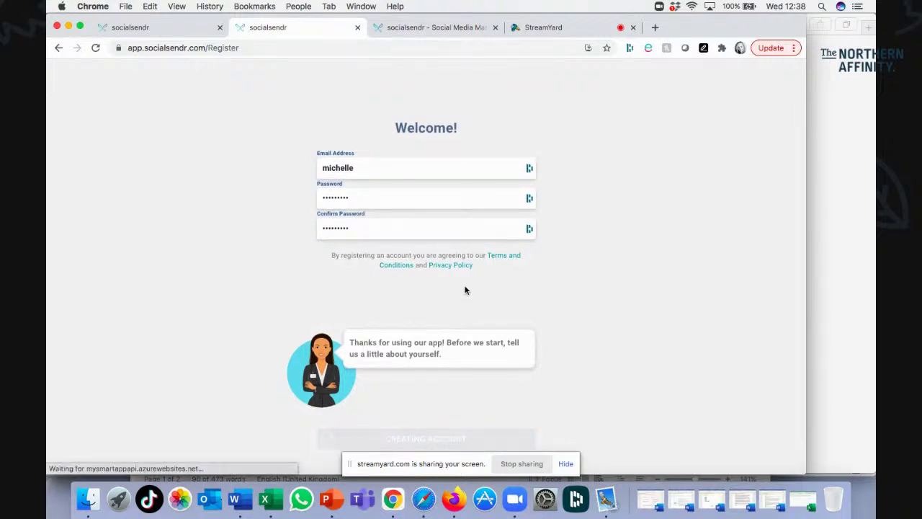
Dismiss the password prompt, retype the passwords, complete the e-mail domain and resubmit.
{"action": "left_click", "coordinate": [699, 229]}
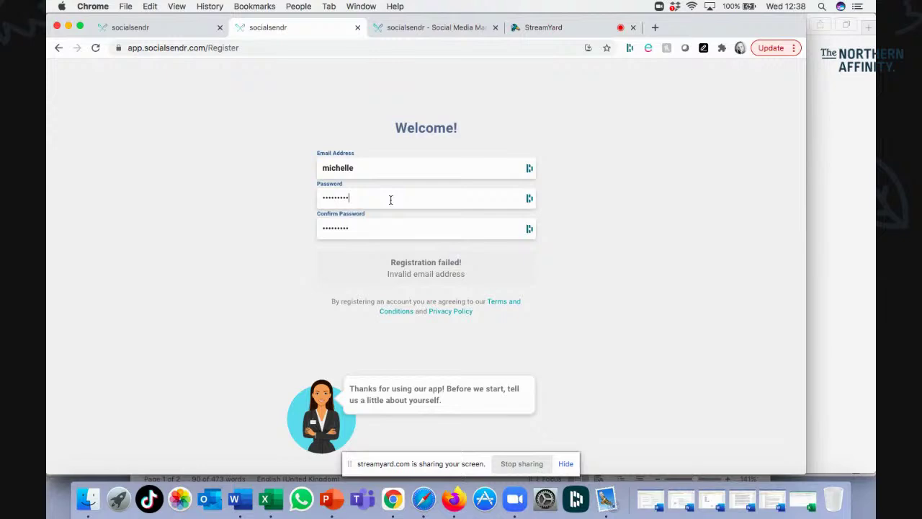
{"action": "left_click_drag", "start_coordinate": [391, 200], "coordinate": [303, 196]}
{"action": "type", "text": "•••••••••"}
{"action": "left_click_drag", "start_coordinate": [358, 229], "coordinate": [313, 229]}
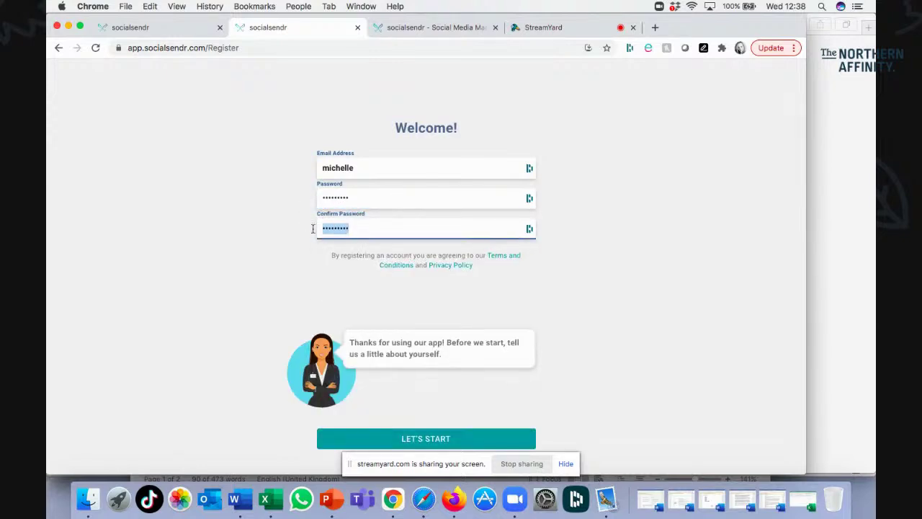
{"action": "type", "text": "•••••••••"}
{"action": "left_click", "coordinate": [380, 168]}
{"action": "type", "text": "@gmail"}
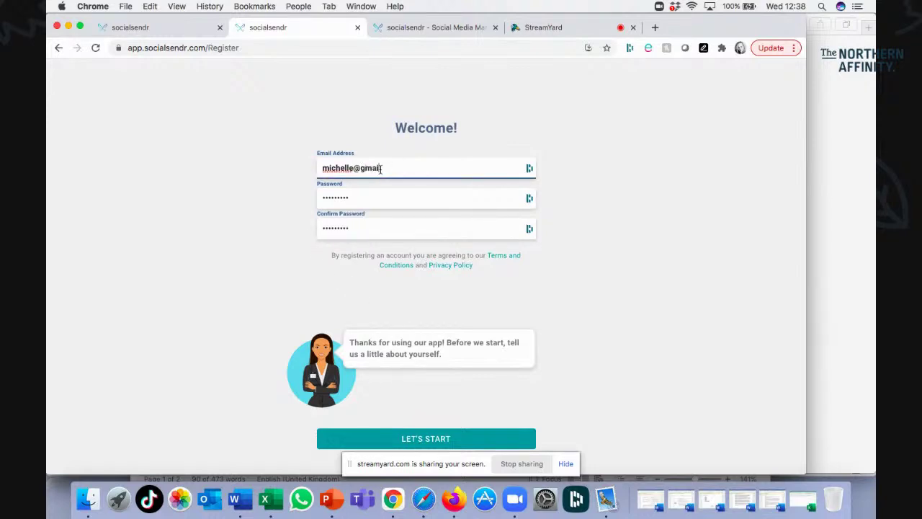
{"action": "type", "text": ".co.uk"}
{"action": "left_click", "coordinate": [428, 444]}
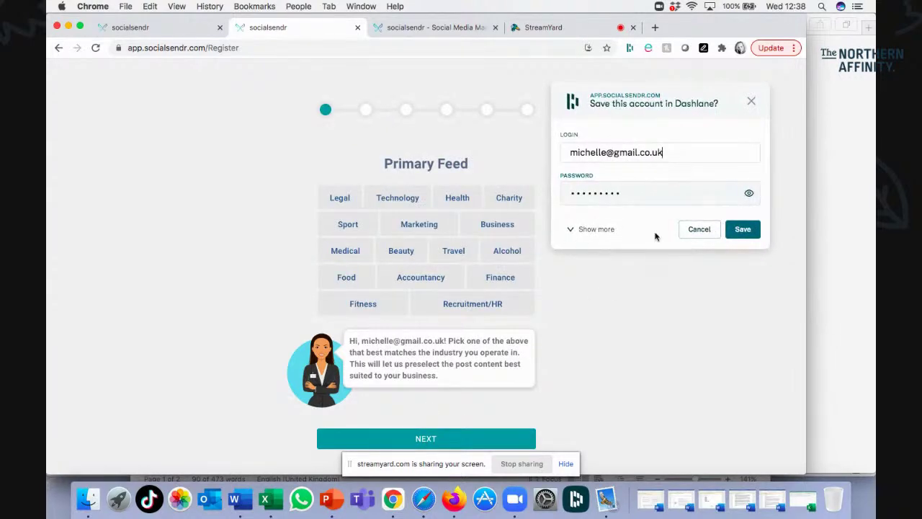
Dismiss the password-saving prompt, pick the Accountancy tile as primary feed, and continue.
{"action": "left_click", "coordinate": [699, 229]}
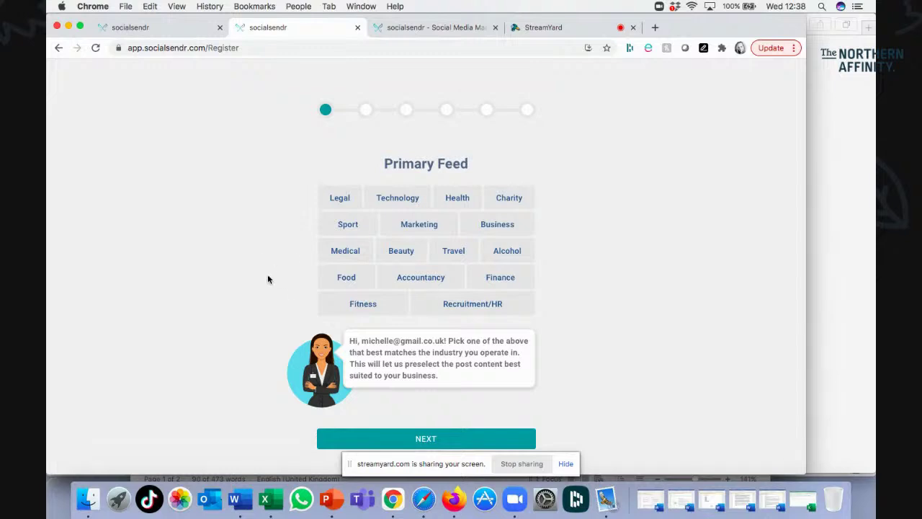
{"action": "left_click", "coordinate": [435, 286]}
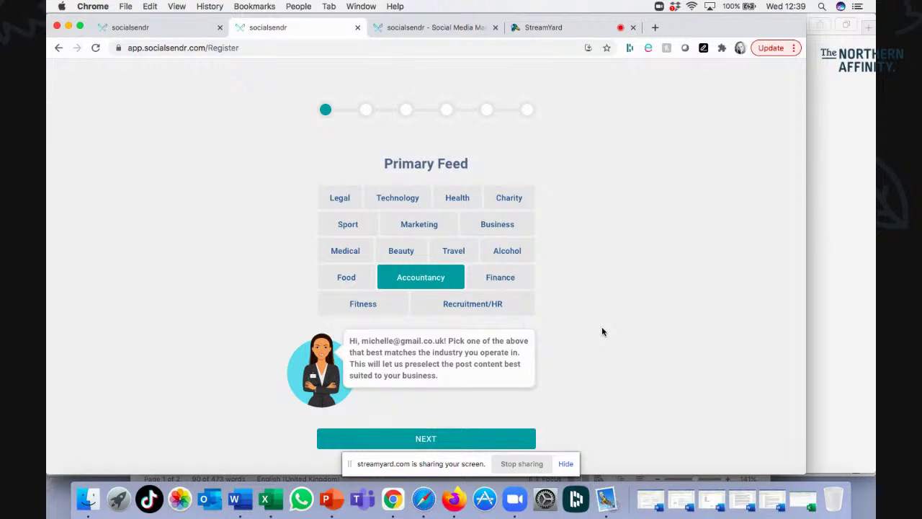
{"action": "left_click", "coordinate": [423, 439]}
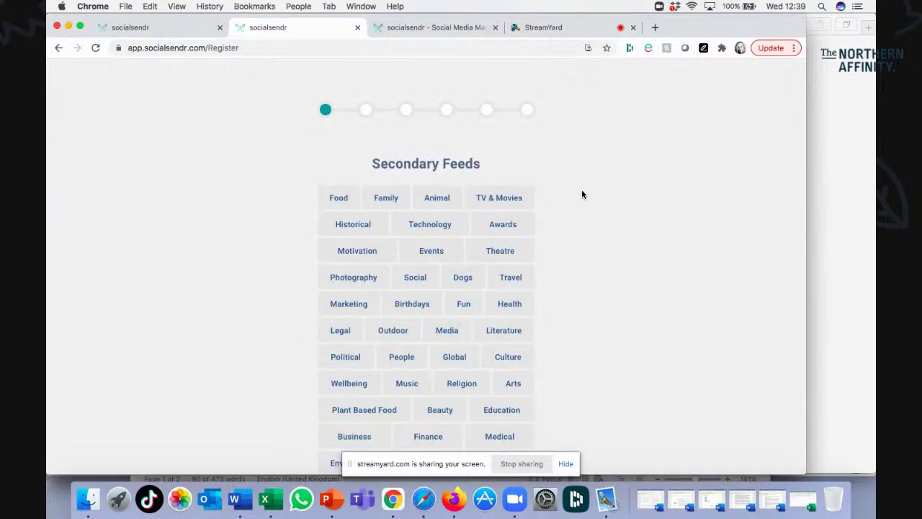
Add Business, Finance and Accountancy as secondary feeds.
{"action": "scroll", "coordinate": [582, 193], "scroll_direction": "down", "scroll_amount": 2}
{"action": "scroll", "coordinate": [583, 194], "scroll_direction": "down", "scroll_amount": 1}
{"action": "scroll", "coordinate": [582, 194], "scroll_direction": "up", "scroll_amount": 1}
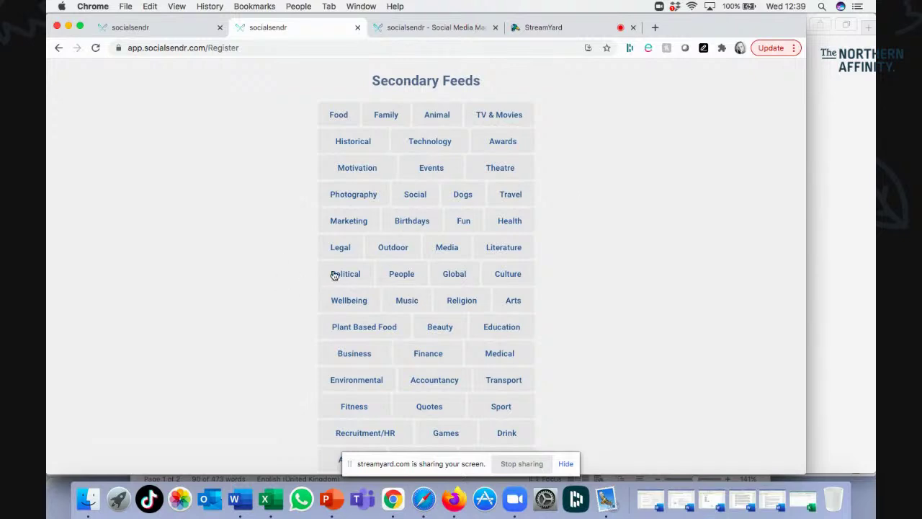
{"action": "scroll", "coordinate": [333, 274], "scroll_direction": "down", "scroll_amount": 2}
{"action": "scroll", "coordinate": [333, 275], "scroll_direction": "up", "scroll_amount": 2}
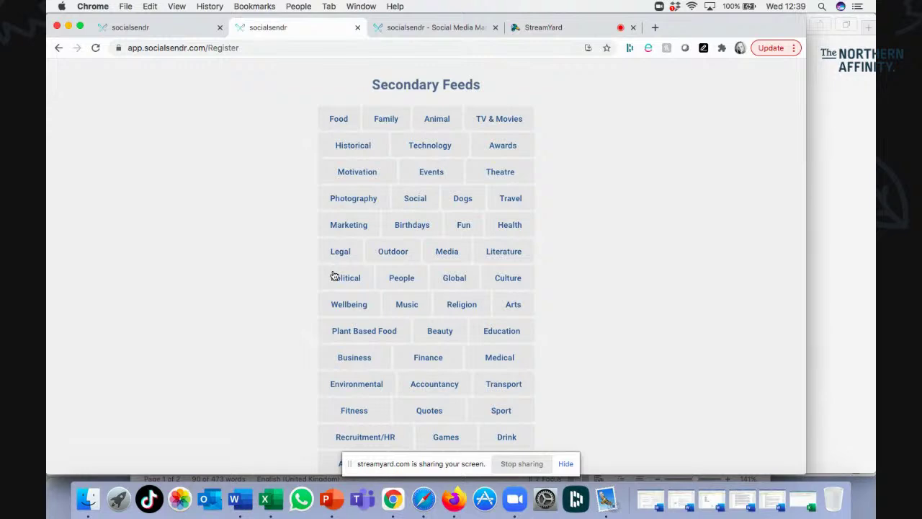
{"action": "scroll", "coordinate": [334, 276], "scroll_direction": "down", "scroll_amount": 2}
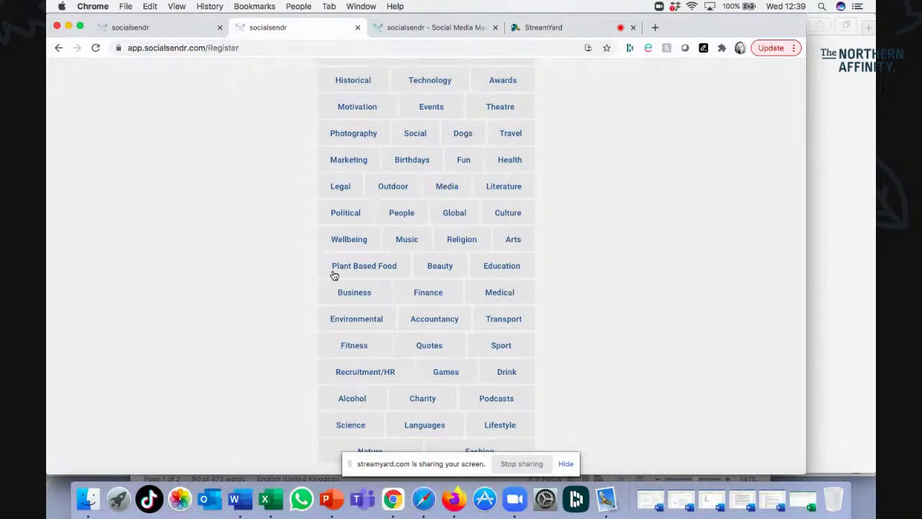
{"action": "scroll", "coordinate": [334, 276], "scroll_direction": "down", "scroll_amount": 3}
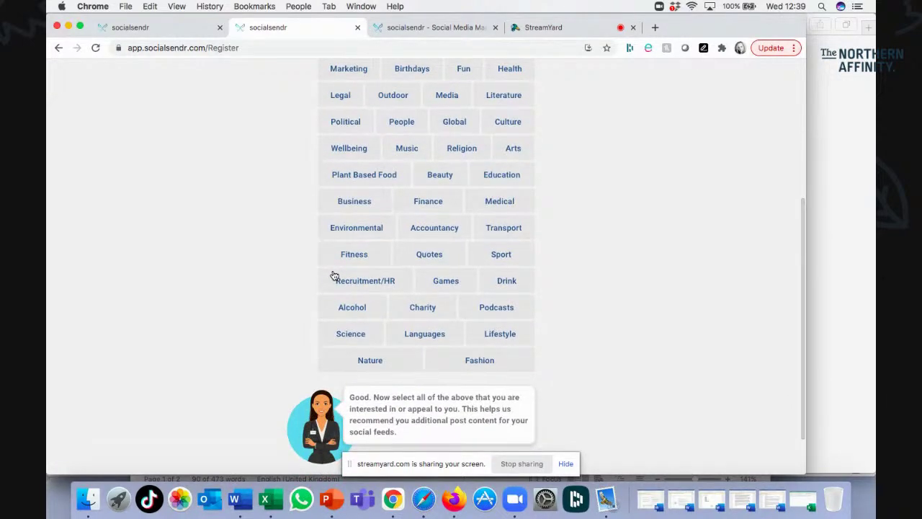
{"action": "left_click", "coordinate": [361, 207]}
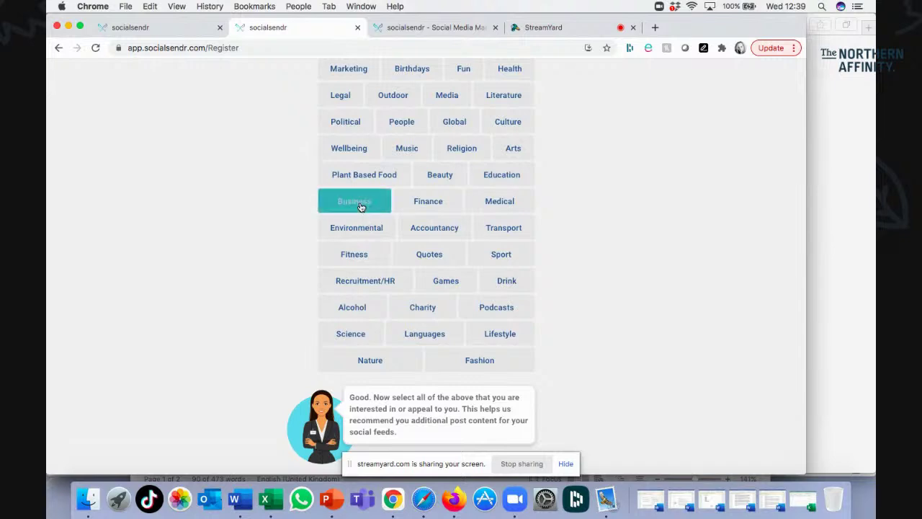
{"action": "left_click", "coordinate": [428, 204]}
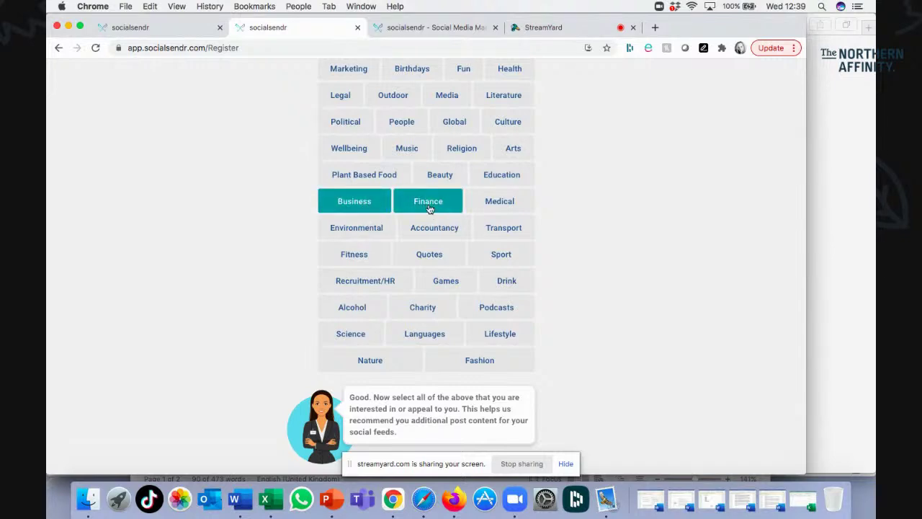
{"action": "left_click", "coordinate": [430, 230]}
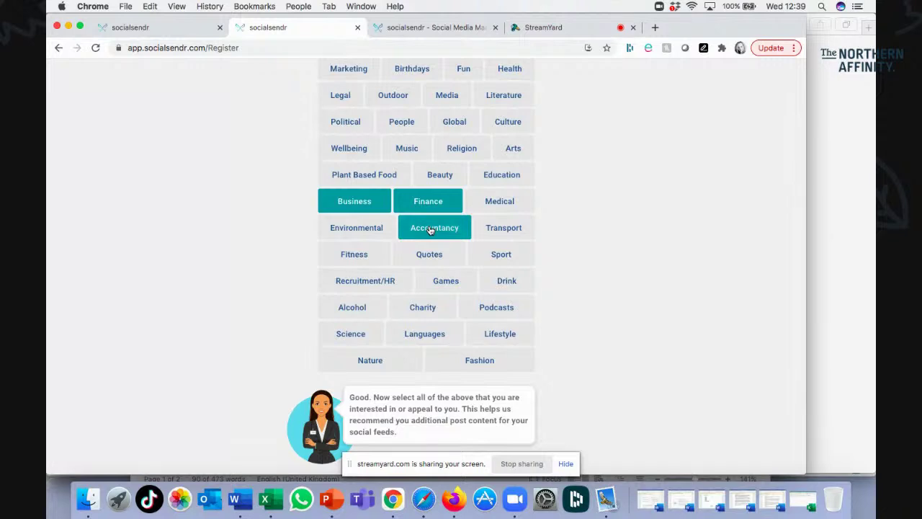
Also add Motivation and Fun, then continue to the Frequency step.
{"action": "scroll", "coordinate": [430, 229], "scroll_direction": "up", "scroll_amount": 3}
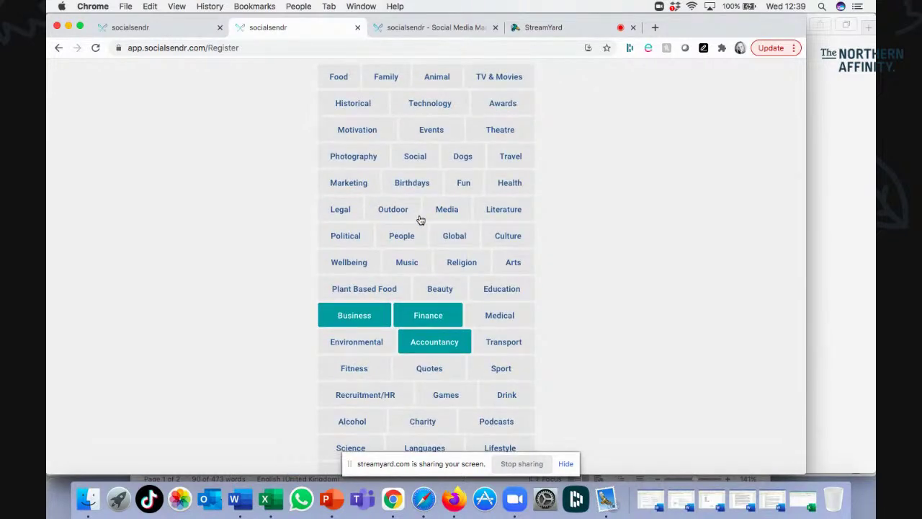
{"action": "left_click", "coordinate": [364, 131]}
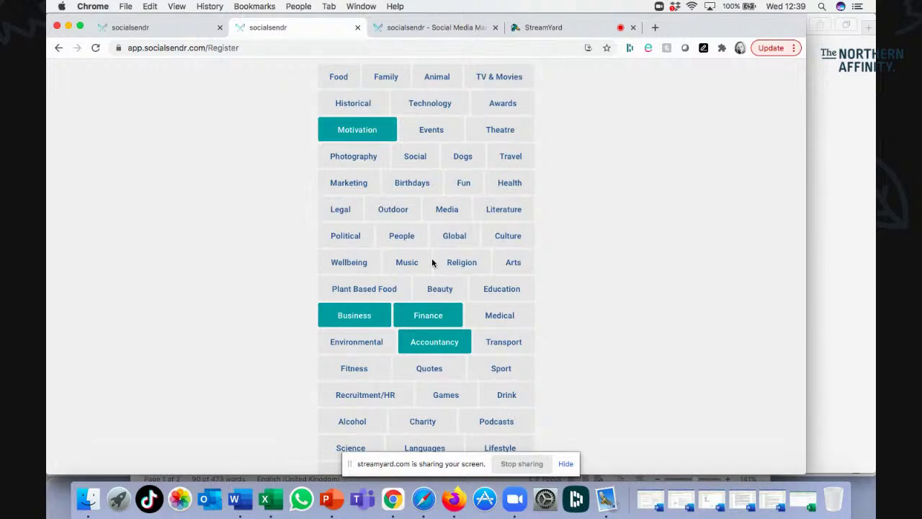
{"action": "left_click", "coordinate": [461, 184]}
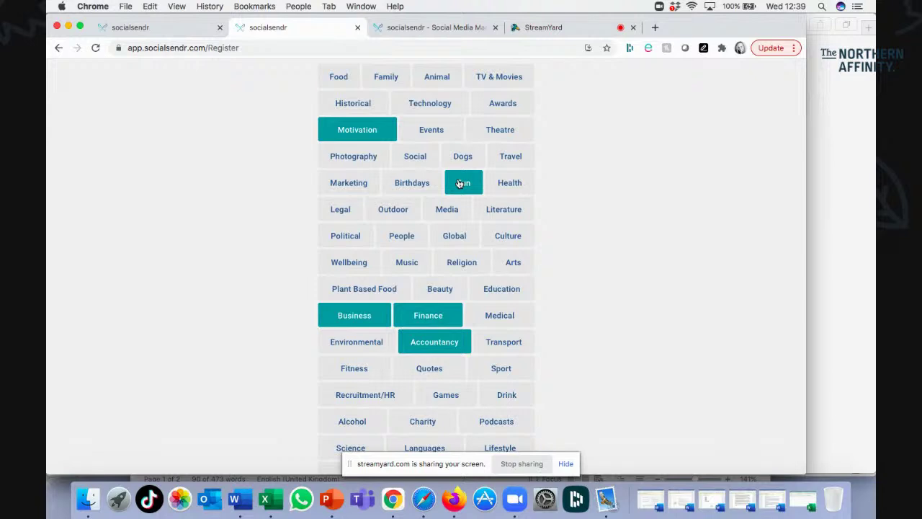
{"action": "scroll", "coordinate": [460, 183], "scroll_direction": "down", "scroll_amount": 3}
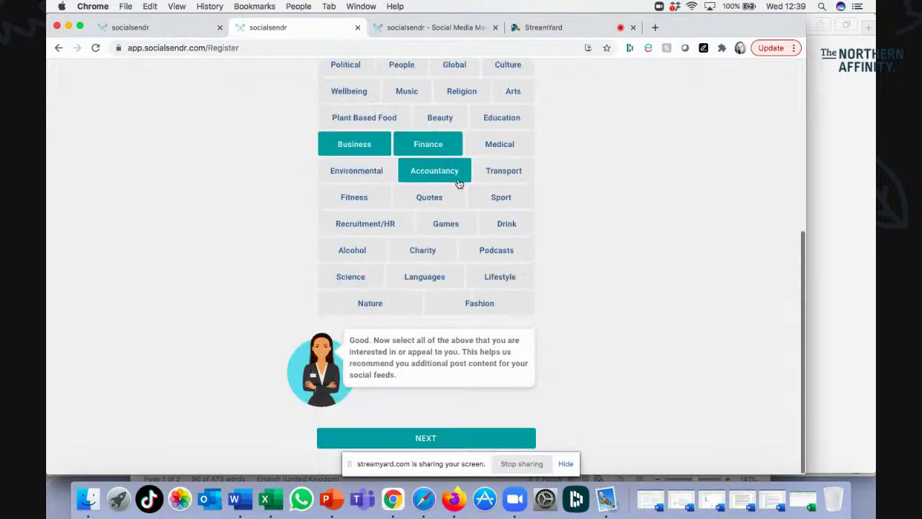
{"action": "left_click", "coordinate": [424, 438]}
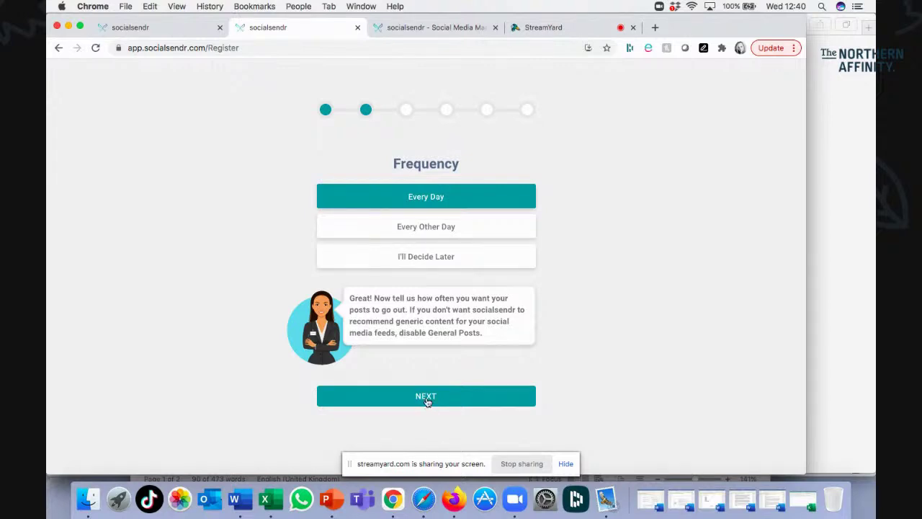
Keep Every Day posting and skip Social Channels without connecting any accounts.
{"action": "left_click", "coordinate": [425, 397]}
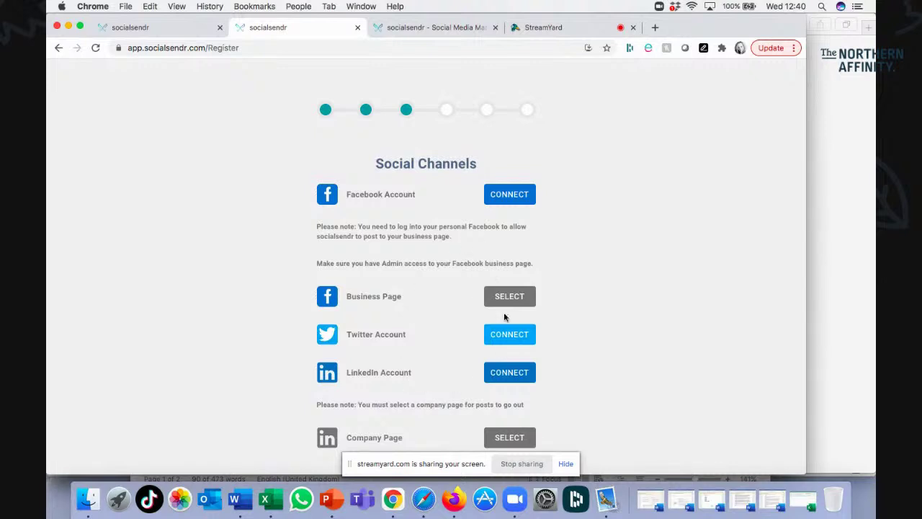
{"action": "scroll", "coordinate": [504, 317], "scroll_direction": "down", "scroll_amount": 5}
{"action": "scroll", "coordinate": [488, 279], "scroll_direction": "up", "scroll_amount": 4}
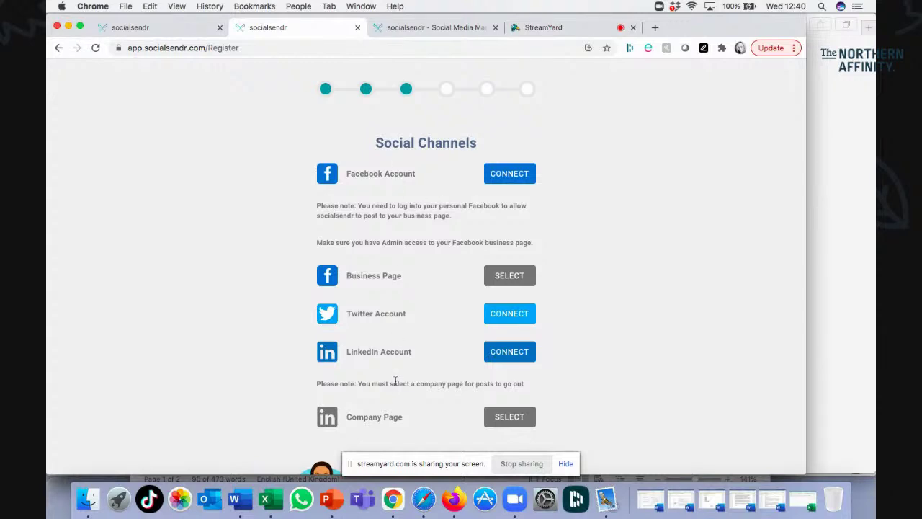
{"action": "scroll", "coordinate": [393, 273], "scroll_direction": "down", "scroll_amount": 2}
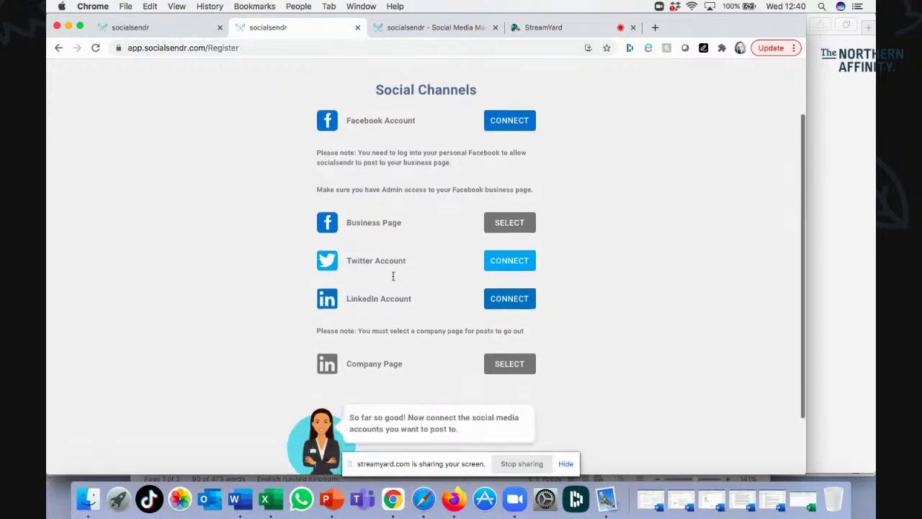
{"action": "scroll", "coordinate": [393, 276], "scroll_direction": "down", "scroll_amount": 2}
{"action": "left_click", "coordinate": [418, 441]}
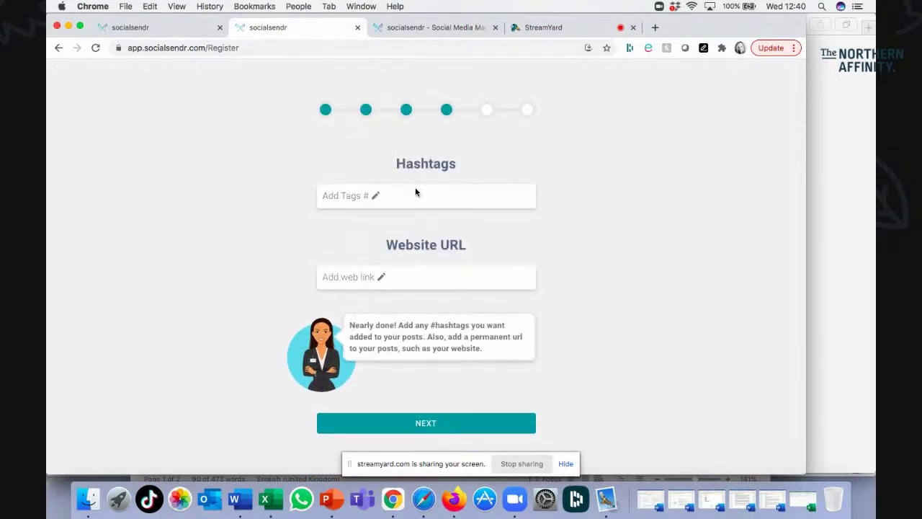
Add the hashtags #accounting and #yorkshire to posts.
{"action": "left_click", "coordinate": [413, 198]}
{"action": "type", "text": "accounti"}
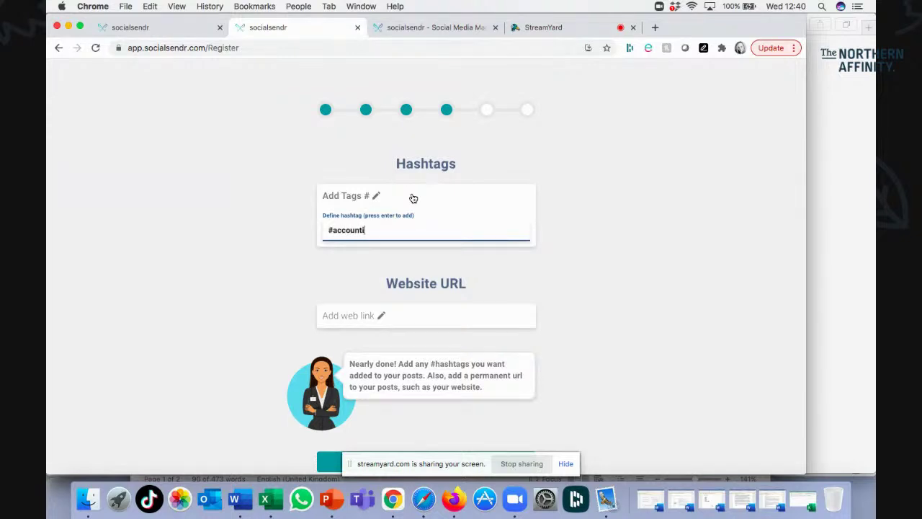
{"action": "type", "text": "ng"}
{"action": "key", "text": "Return"}
{"action": "type", "text": "york"}
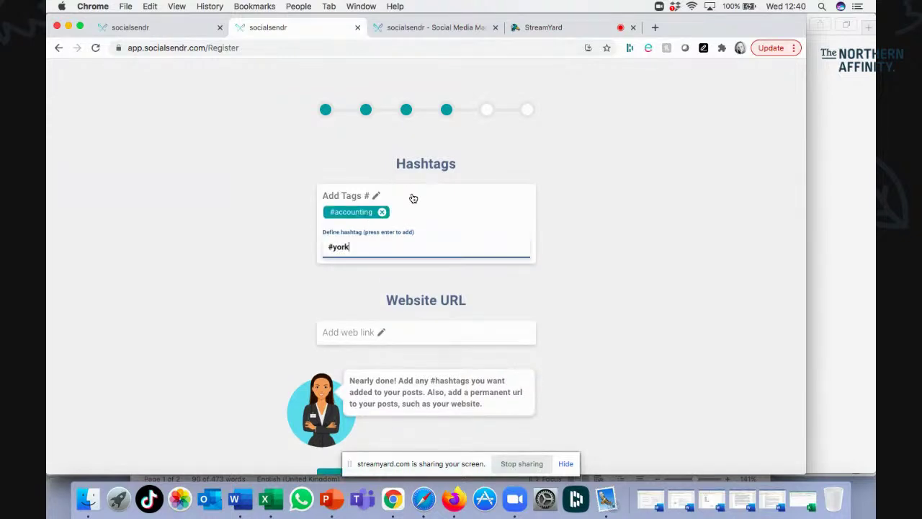
{"action": "type", "text": "shire"}
{"action": "key", "text": "Return"}
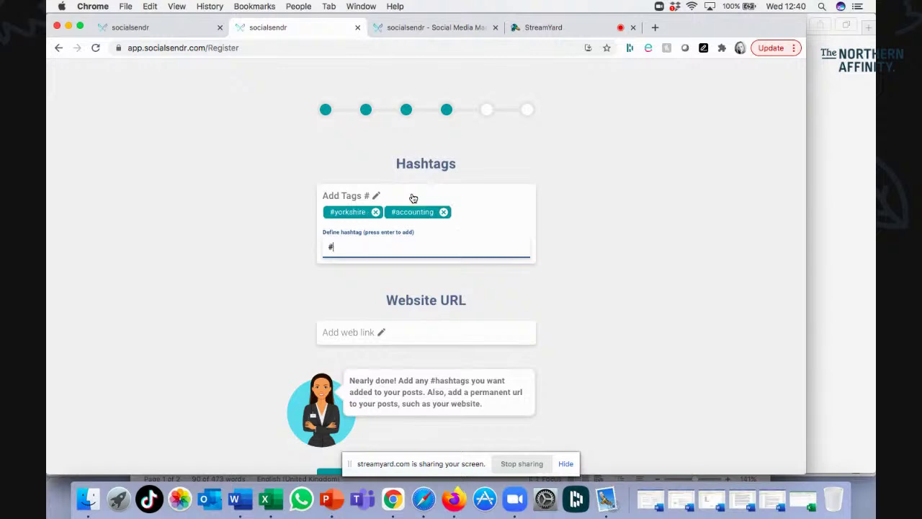
{"action": "left_click", "coordinate": [394, 332]}
{"action": "type", "text": "www.a"}
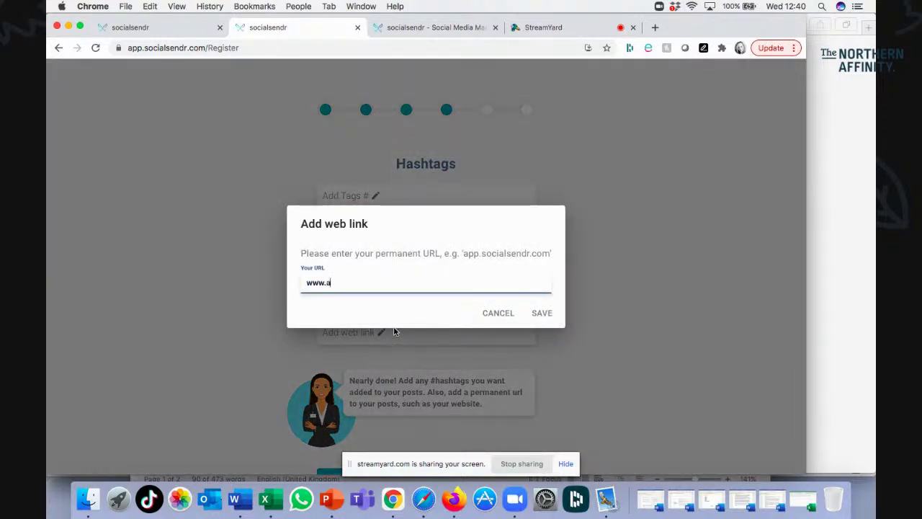
{"action": "type", "text": "ccounting.co.uk"}
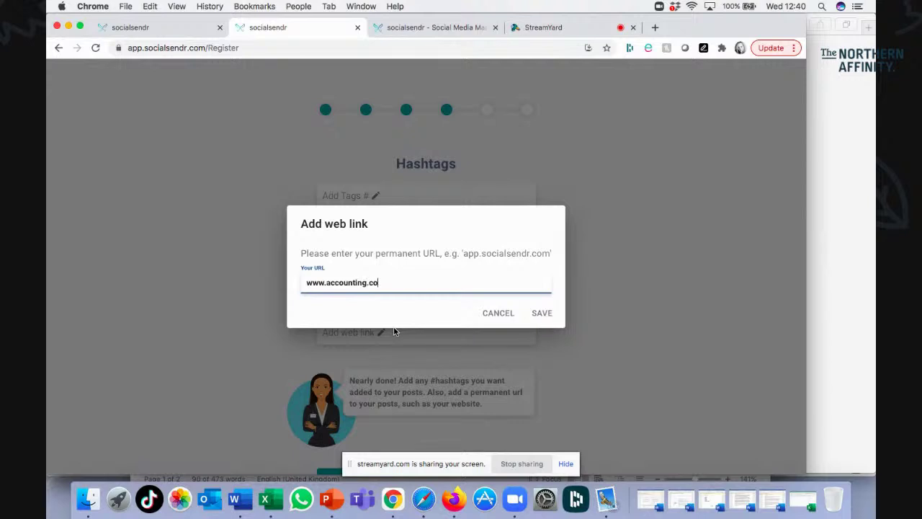
{"action": "left_click", "coordinate": [542, 314]}
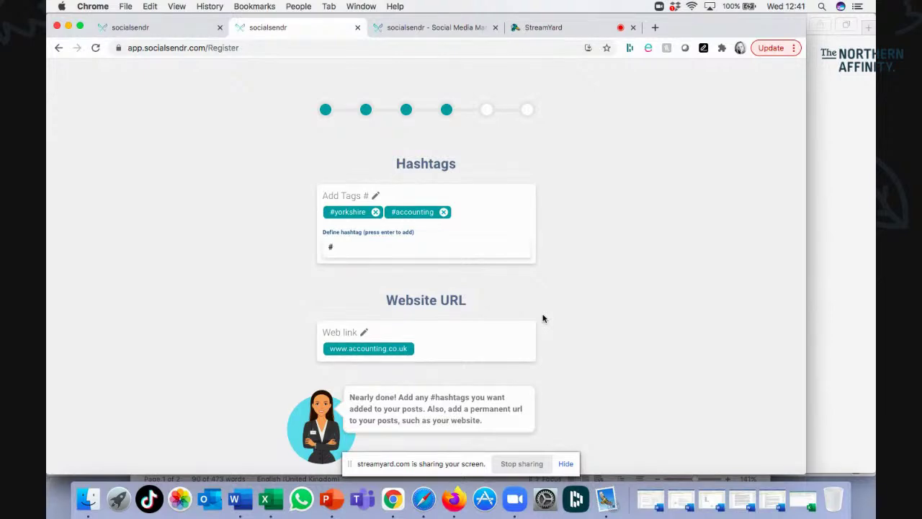
{"action": "scroll", "coordinate": [544, 319], "scroll_direction": "down", "scroll_amount": 3}
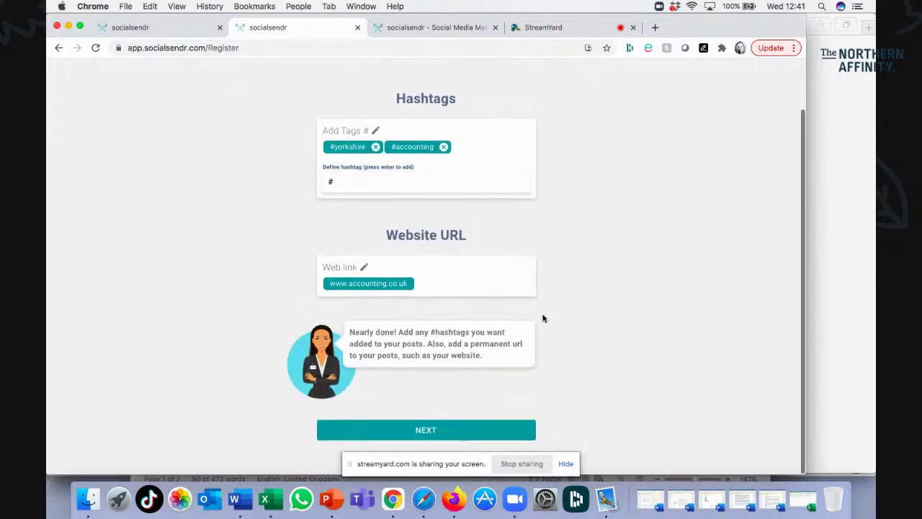
{"action": "left_click", "coordinate": [421, 441]}
Enter the user's first and last name, business name Accounting, and a mobile number.
{"action": "left_click", "coordinate": [441, 206]}
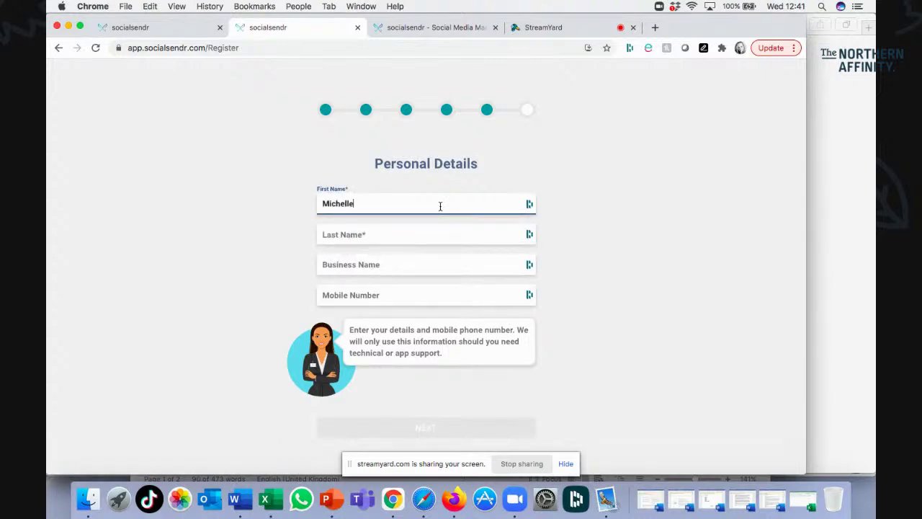
{"action": "key", "text": "Tab"}
{"action": "key", "text": "Tab"}
{"action": "type", "text": "Accounting"}
{"action": "key", "text": "Tab"}
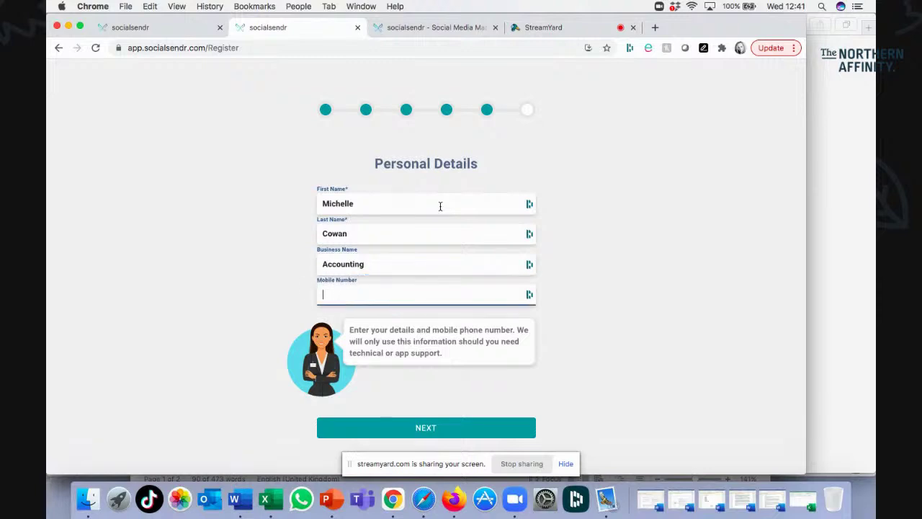
{"action": "type", "text": "08888888"}
Continue past the Permissions step to finish signup and reach the subscription options.
{"action": "left_click", "coordinate": [412, 430]}
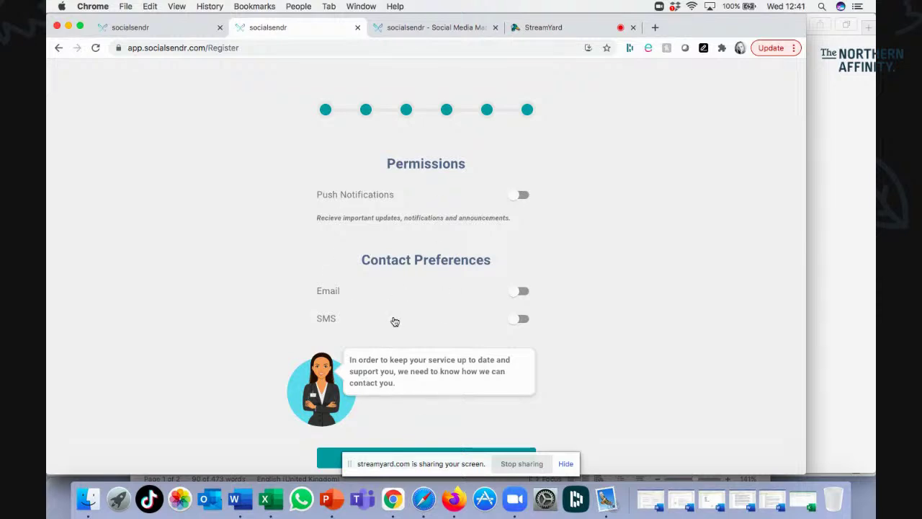
{"action": "scroll", "coordinate": [395, 321], "scroll_direction": "down", "scroll_amount": 2}
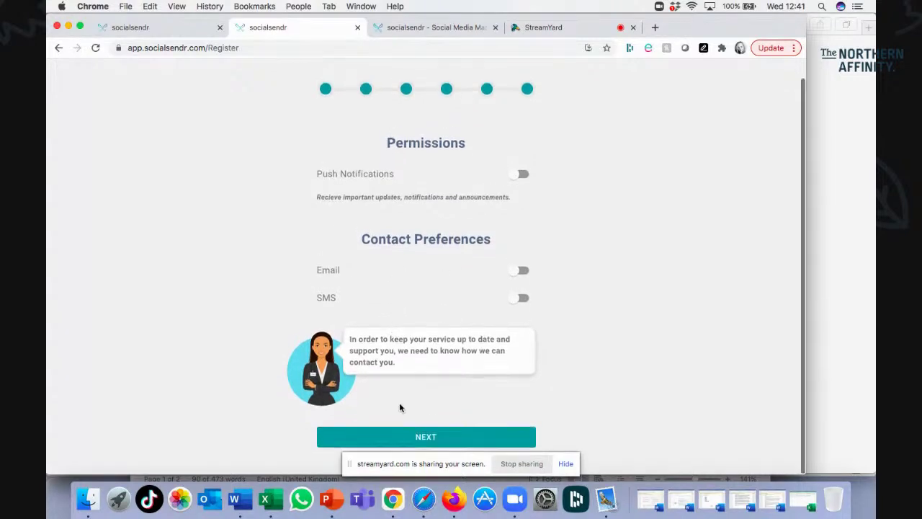
{"action": "left_click", "coordinate": [421, 439]}
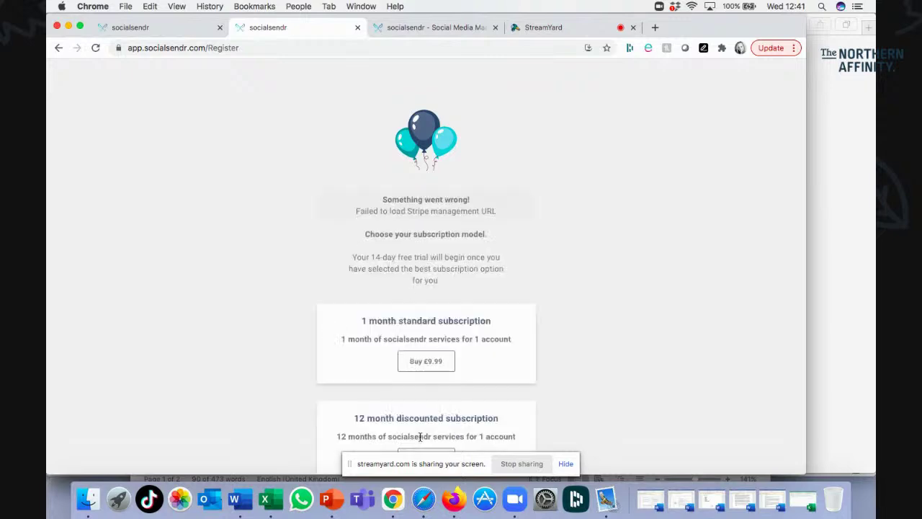
Review the £9.99 monthly and £99.99 yearly plans, then show the Sign In tab.
{"action": "scroll", "coordinate": [261, 264], "scroll_direction": "down", "scroll_amount": 1}
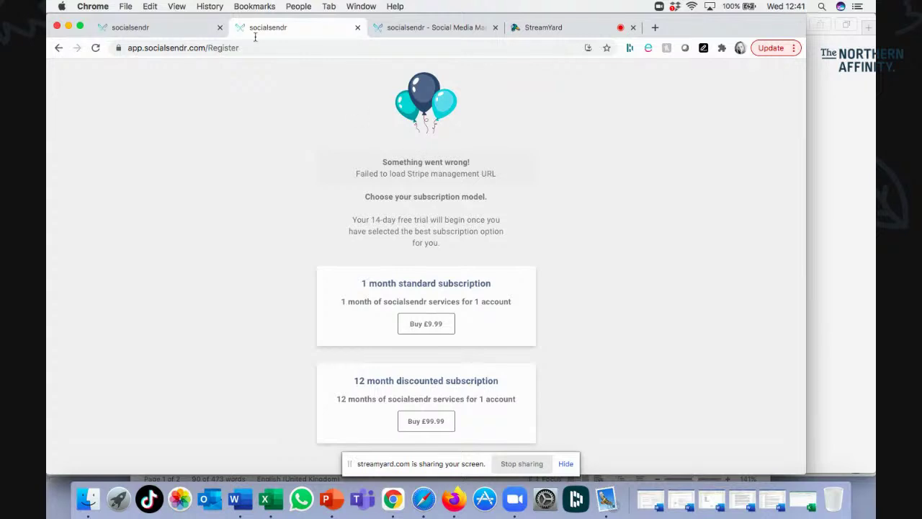
{"action": "left_click", "coordinate": [165, 28]}
Enter the registered e-mail address and start typing the account password.
{"action": "left_click", "coordinate": [382, 236]}
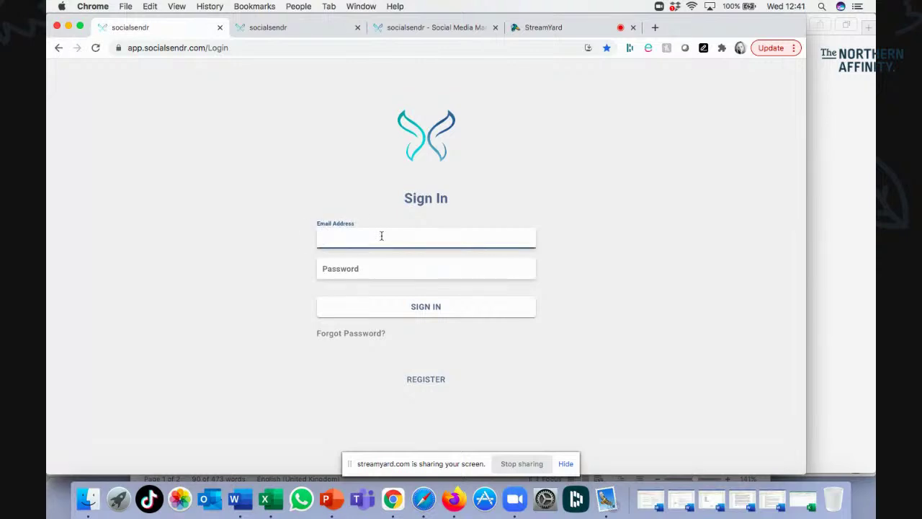
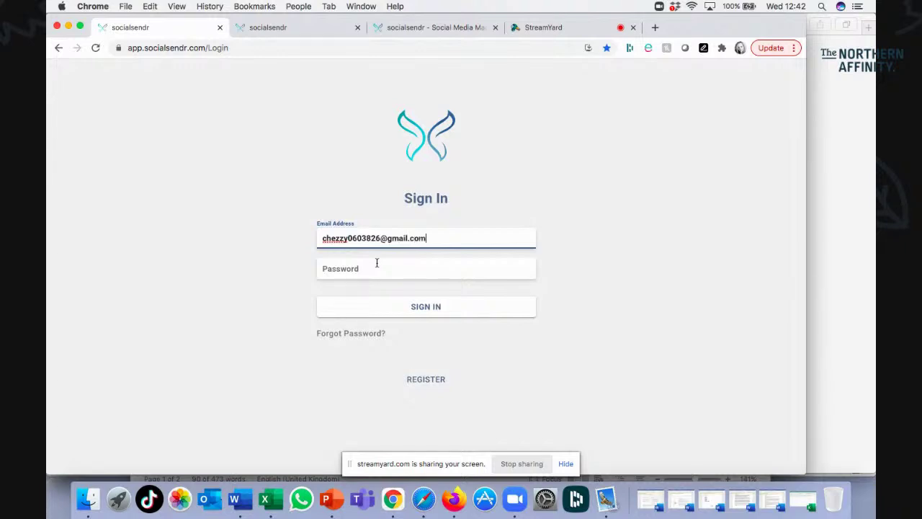
{"action": "left_click", "coordinate": [372, 271]}
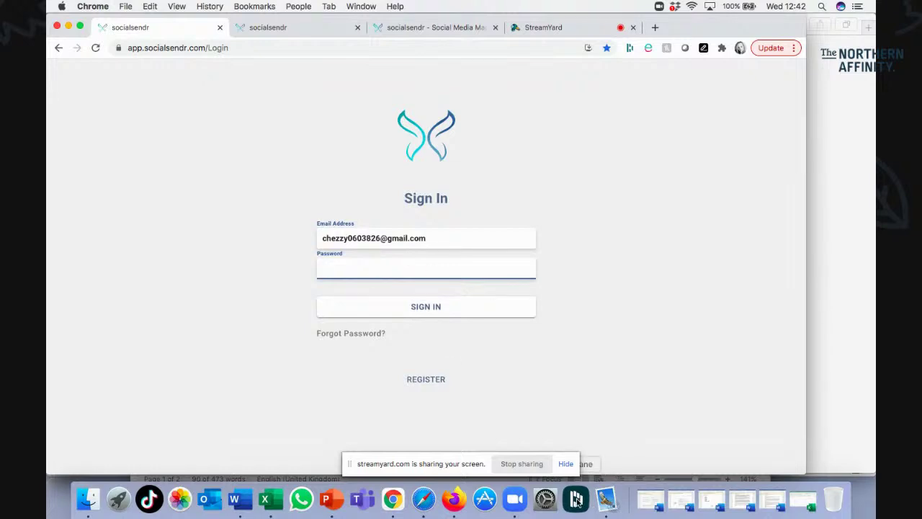
{"action": "type", "text": "******"}
{"action": "key", "text": "BackSpace"}
{"action": "key", "text": "BackSpace"}
{"action": "key", "text": "BackSpace"}
{"action": "key", "text": "BackSpace"}
Replace the e-mail with the business account's address, enter its password and sign in.
{"action": "triple_click", "coordinate": [451, 237]}
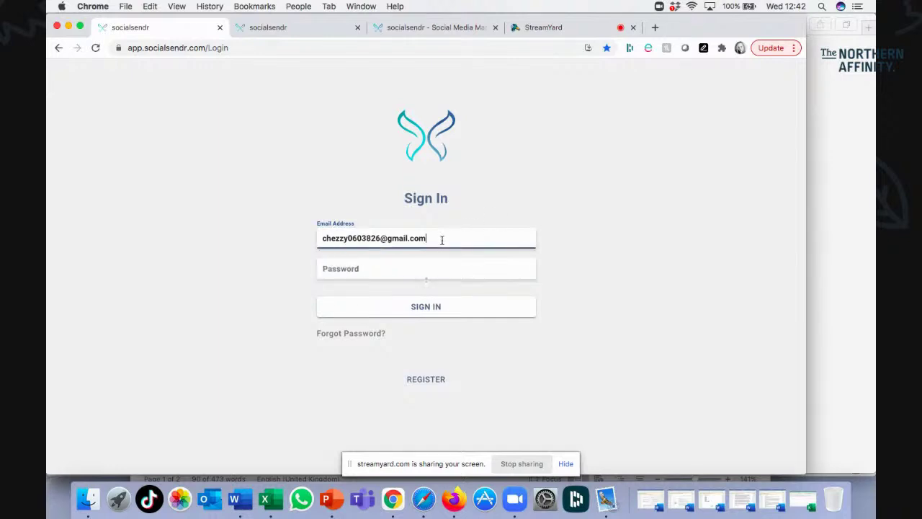
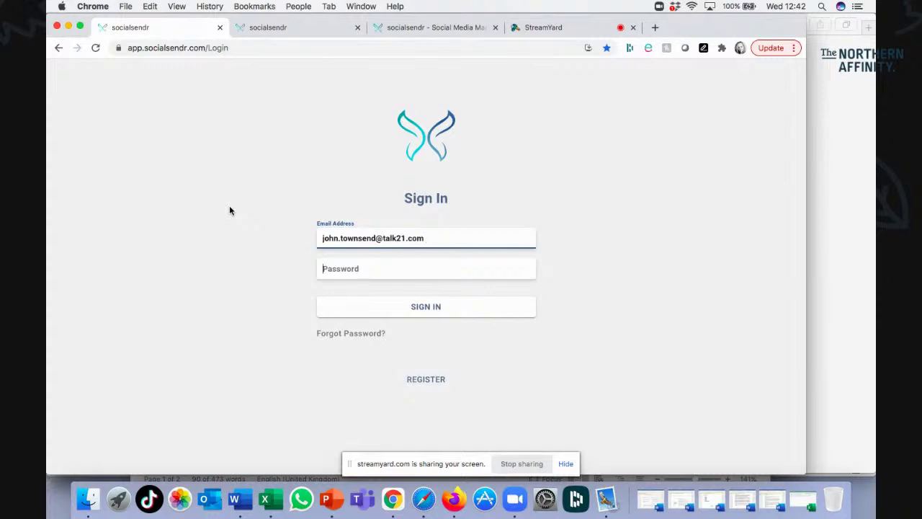
{"action": "key", "text": "Tab"}
{"action": "type", "text": "********"}
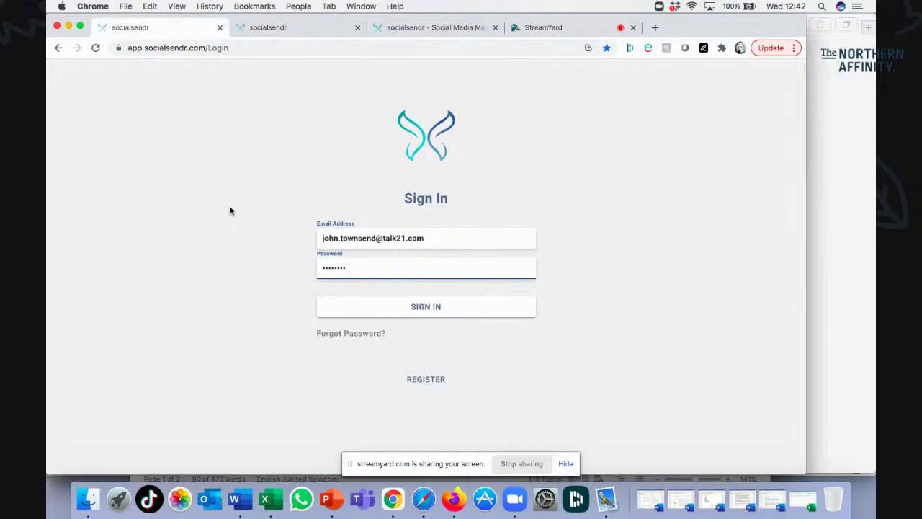
{"action": "type", "text": "**"}
{"action": "left_click", "coordinate": [427, 308]}
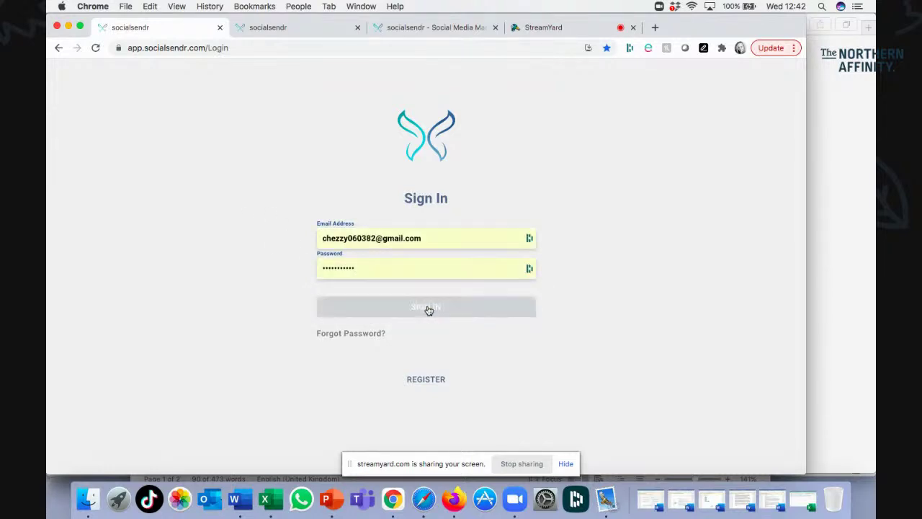
{"action": "left_click", "coordinate": [427, 307]}
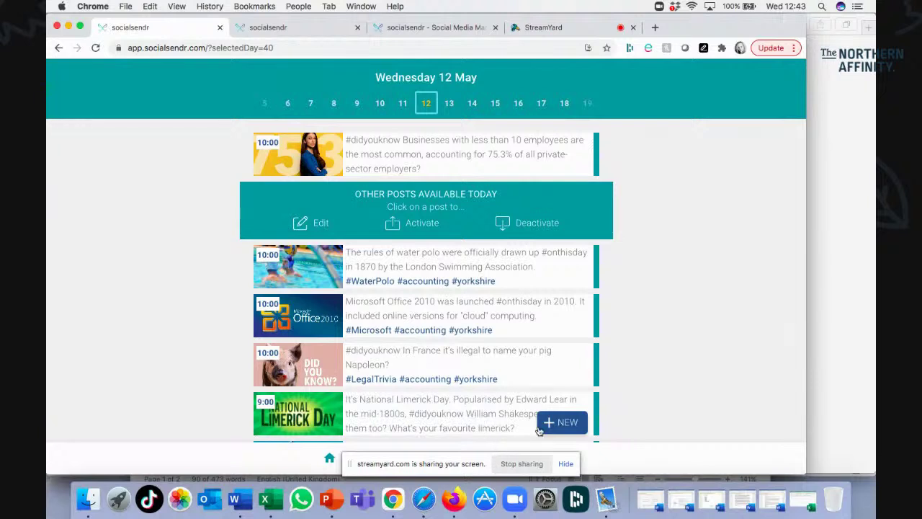
Hide the screen-sharing notice and open Settings from the gear icon in the bottom bar.
{"action": "left_click", "coordinate": [566, 464]}
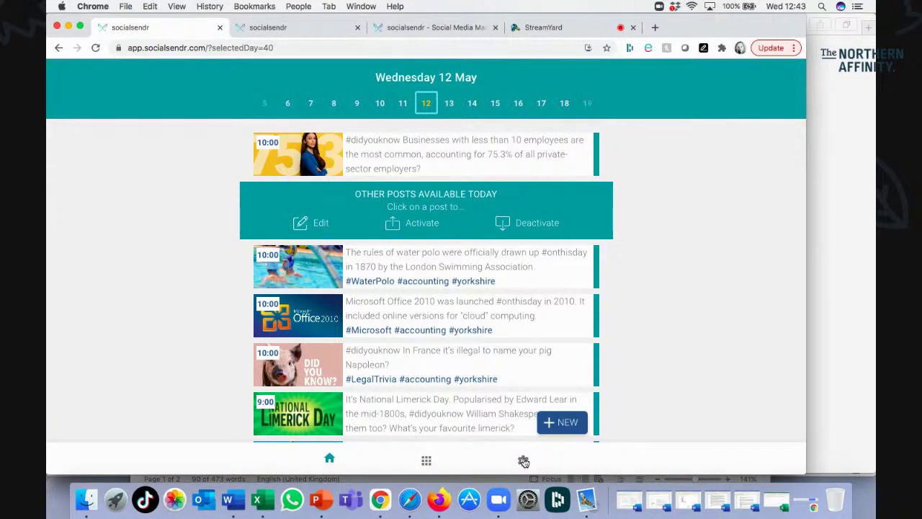
{"action": "left_click", "coordinate": [523, 462]}
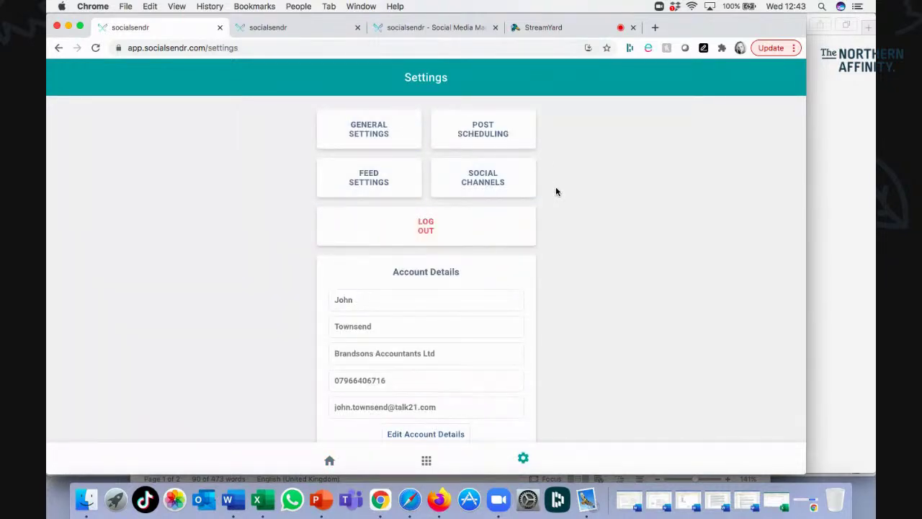
Confirm Post Scheduling keeps Every Day posting for all 31 days, then go to Feed Settings.
{"action": "left_click", "coordinate": [487, 124]}
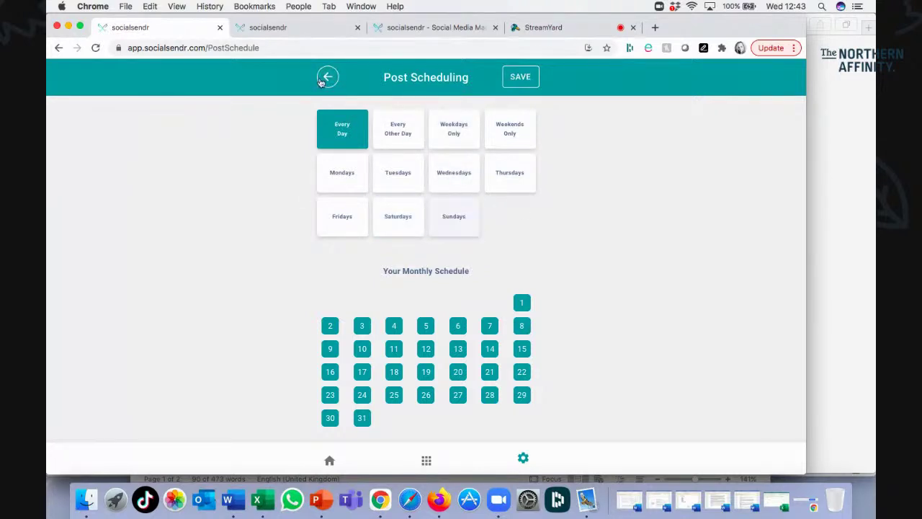
{"action": "left_click", "coordinate": [324, 79]}
{"action": "left_click", "coordinate": [365, 177]}
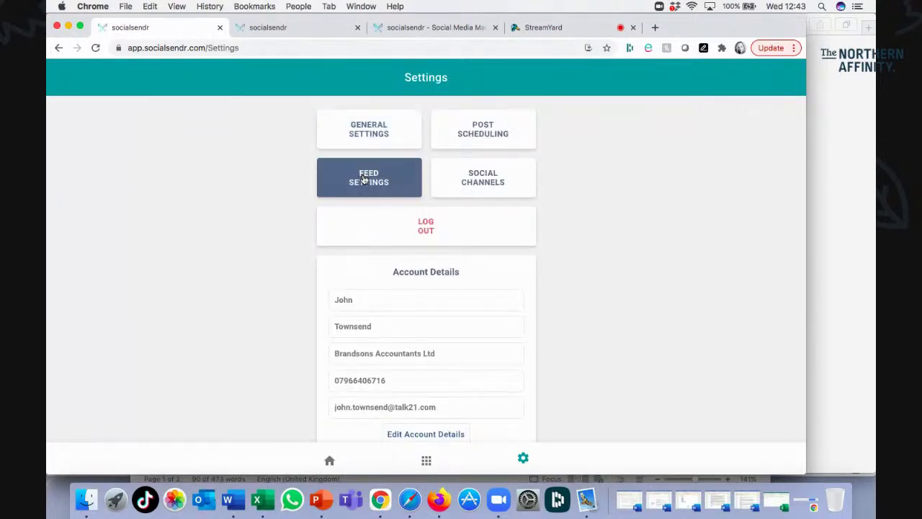
Tag Fun as a secondary feed interest, save, and confirm resetting the scheduled posts.
{"action": "scroll", "coordinate": [274, 260], "scroll_direction": "down", "scroll_amount": 5}
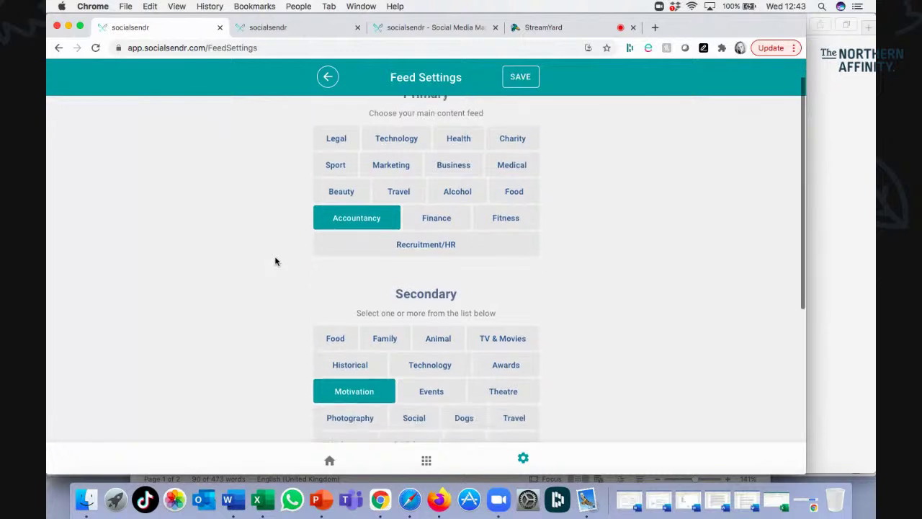
{"action": "scroll", "coordinate": [275, 260], "scroll_direction": "down", "scroll_amount": 2}
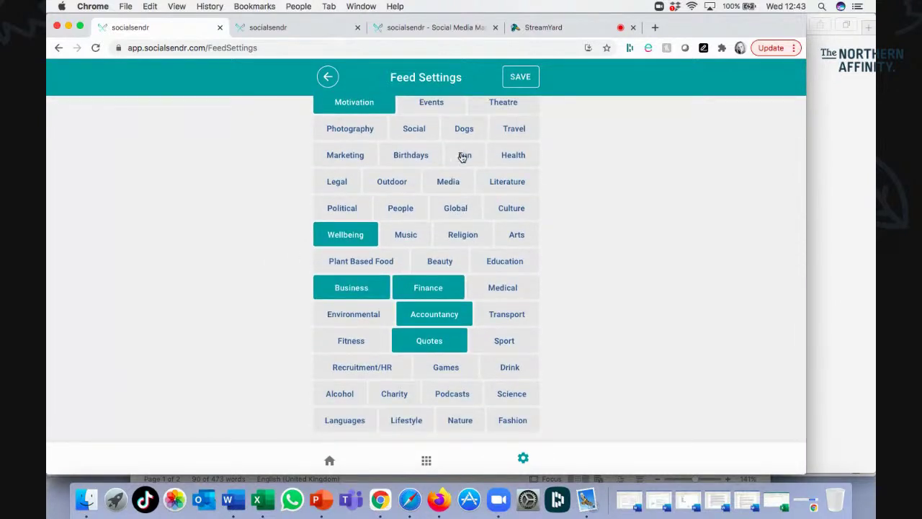
{"action": "left_click", "coordinate": [462, 157]}
{"action": "scroll", "coordinate": [441, 346], "scroll_direction": "up", "scroll_amount": 7}
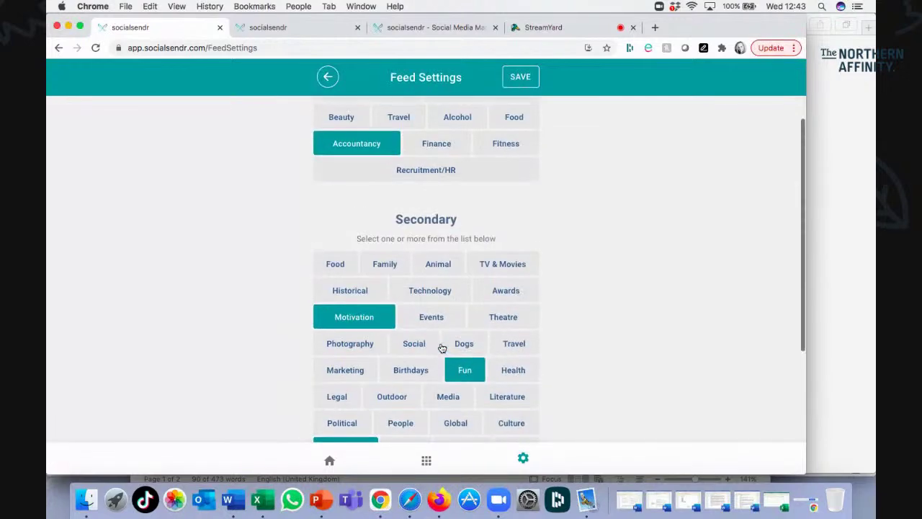
{"action": "left_click", "coordinate": [509, 79]}
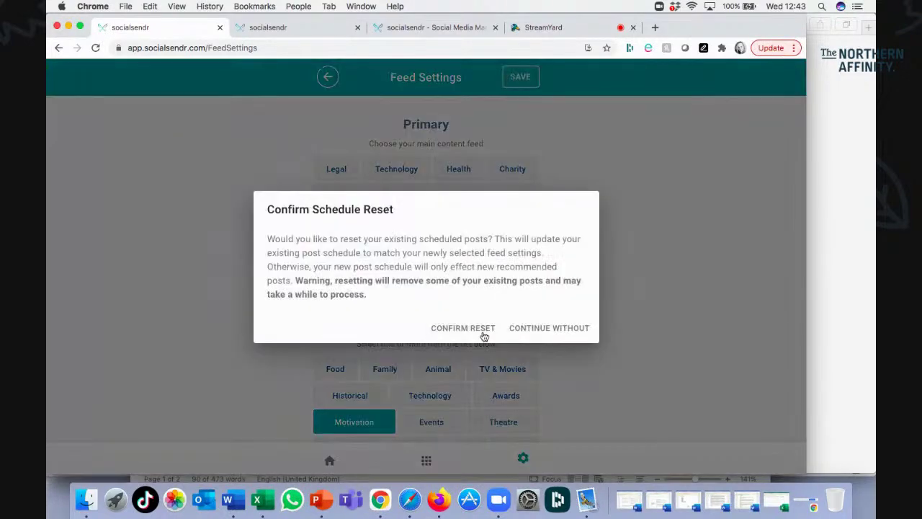
{"action": "left_click", "coordinate": [479, 330]}
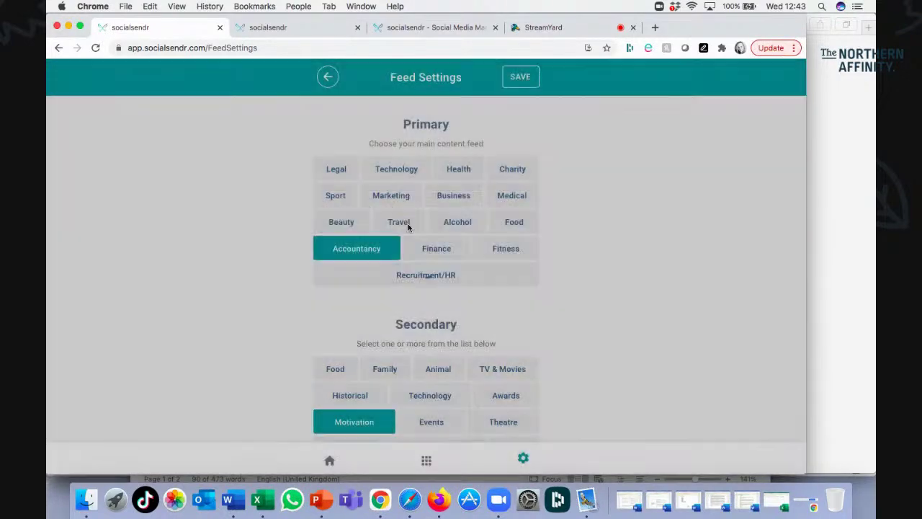
{"action": "left_click", "coordinate": [326, 78]}
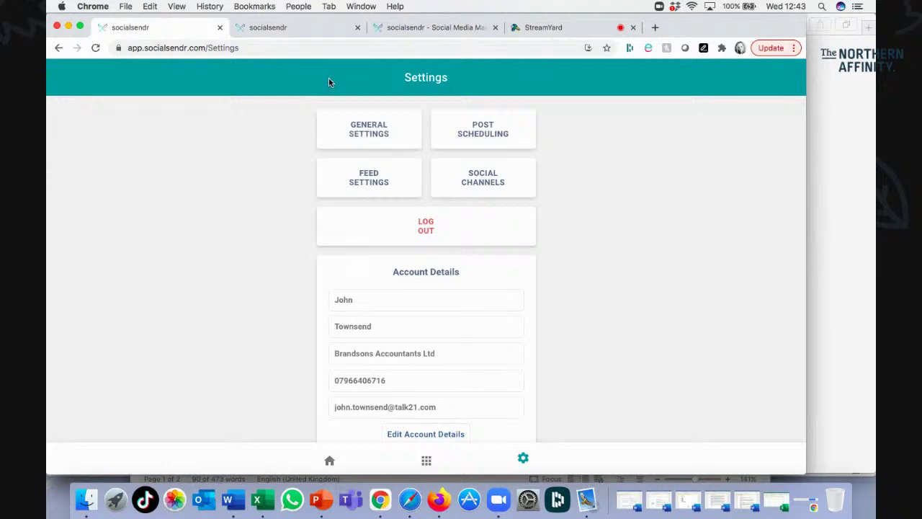
Review the Social Channels and General Settings hashtags, then return to the 12 May post feed.
{"action": "left_click", "coordinate": [478, 181]}
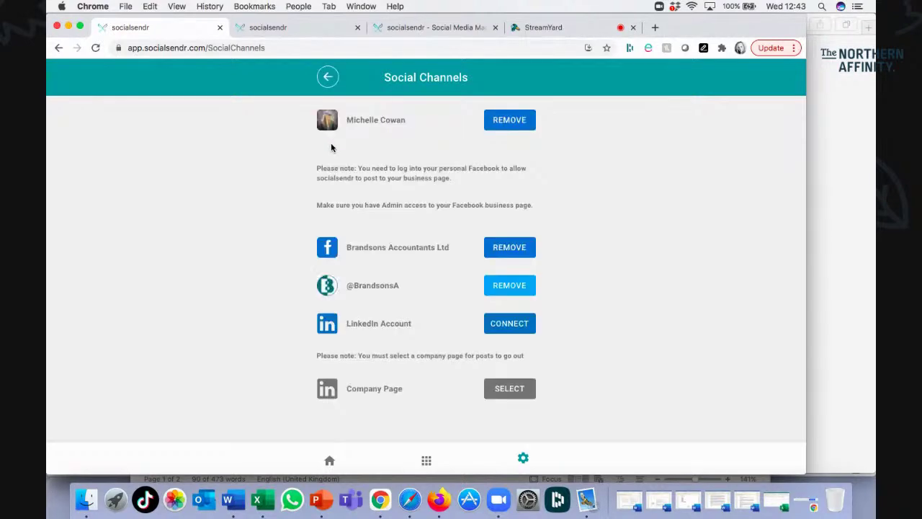
{"action": "left_click", "coordinate": [327, 79]}
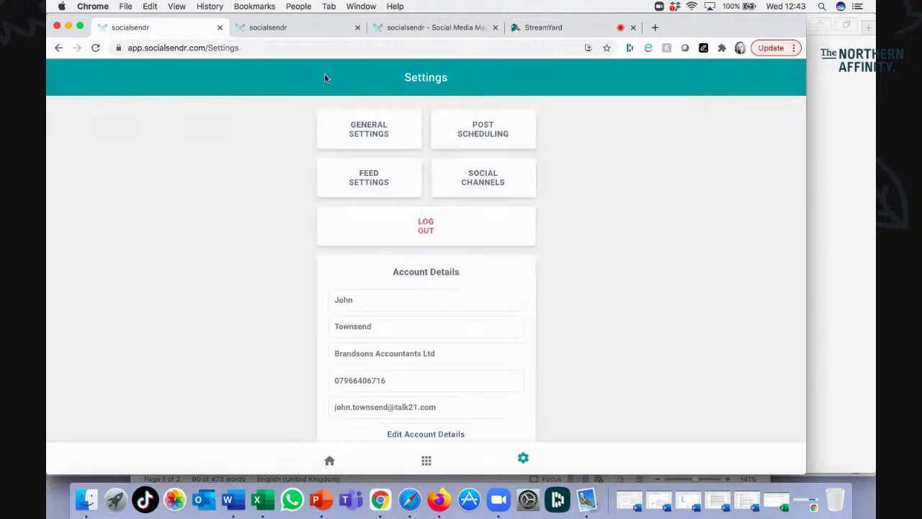
{"action": "left_click", "coordinate": [370, 137]}
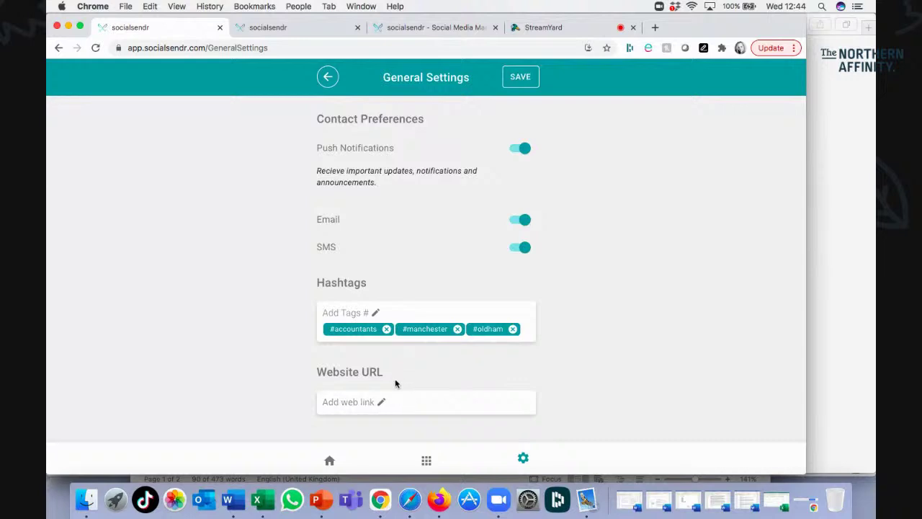
{"action": "left_click", "coordinate": [325, 73]}
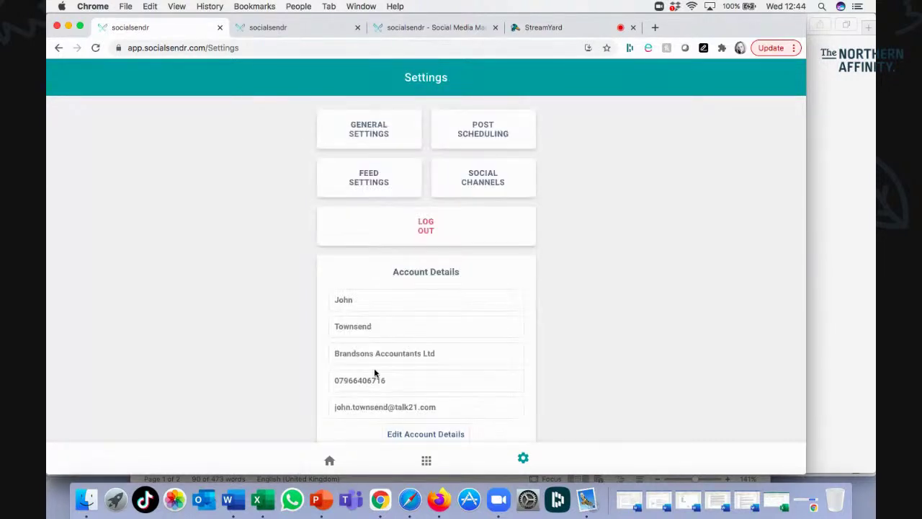
{"action": "left_click", "coordinate": [329, 461]}
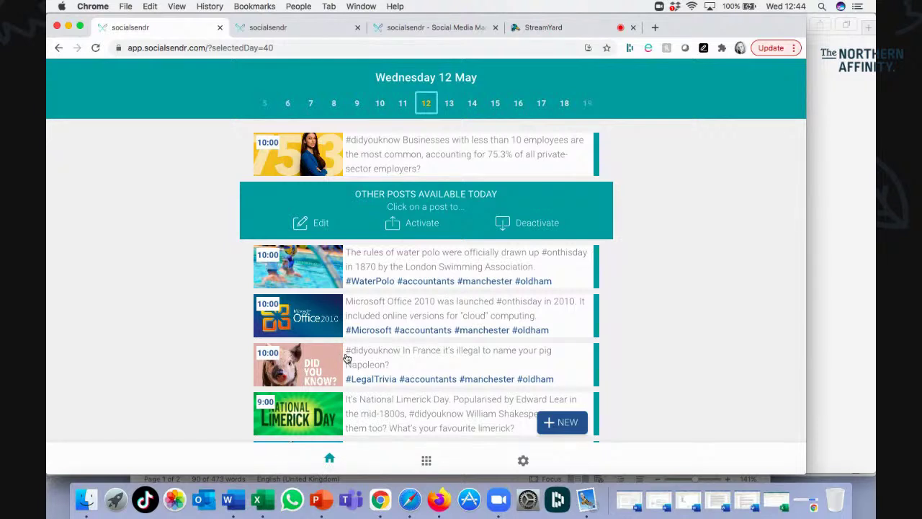
Scroll 12 May's available posts down to the International Nurses Day post.
{"action": "scroll", "coordinate": [347, 358], "scroll_direction": "down", "scroll_amount": 2}
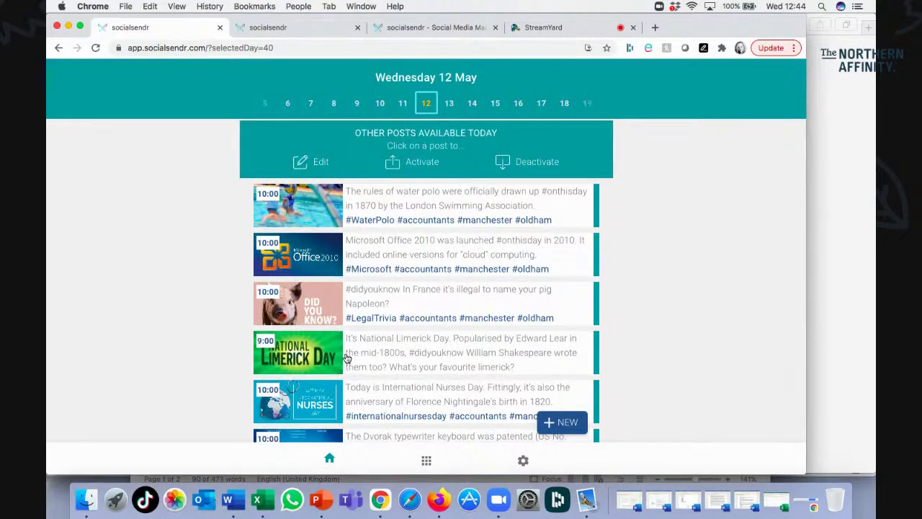
{"action": "scroll", "coordinate": [347, 358], "scroll_direction": "down", "scroll_amount": 2}
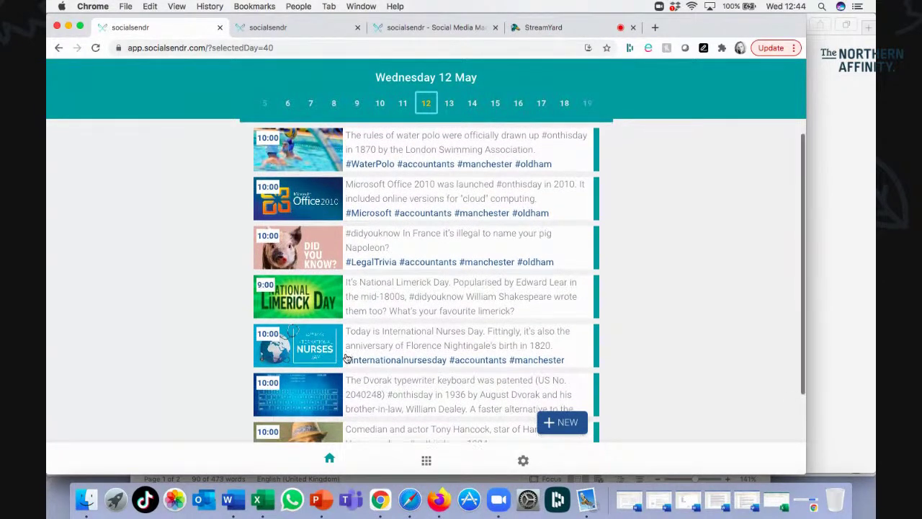
{"action": "scroll", "coordinate": [347, 359], "scroll_direction": "down", "scroll_amount": 4}
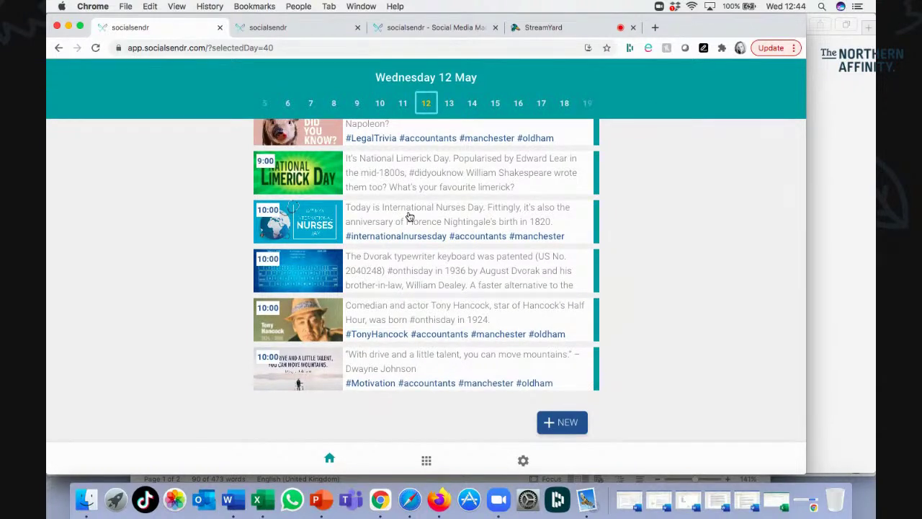
Activate the International Nurses Day post for 12 May and save it with a 17:00 posting time.
{"action": "left_click", "coordinate": [480, 222]}
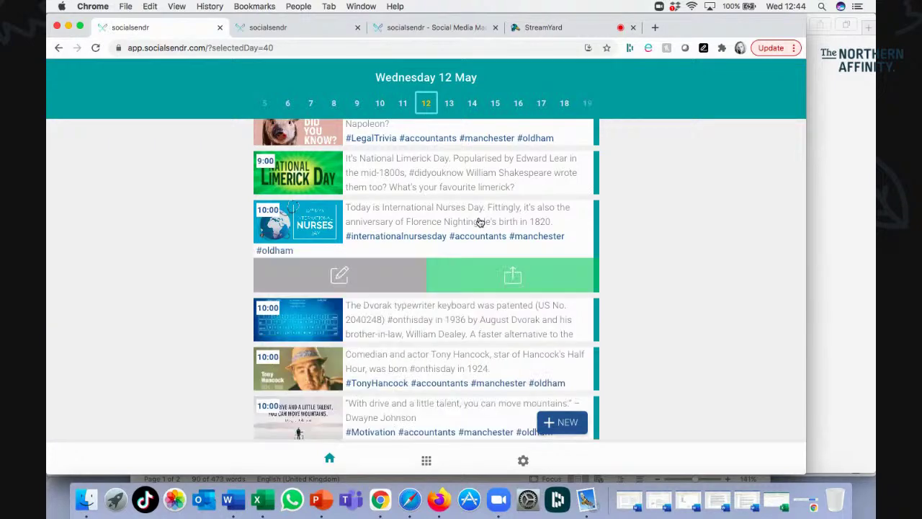
{"action": "left_click", "coordinate": [477, 273]}
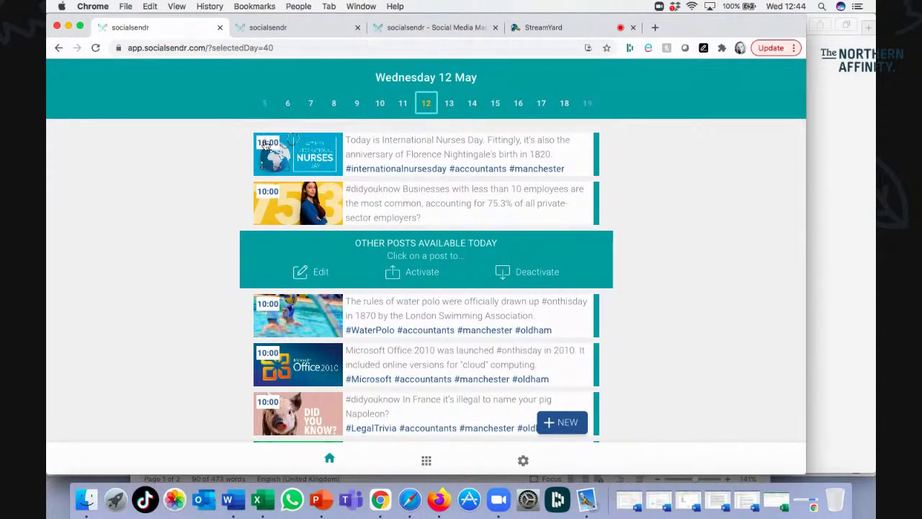
{"action": "left_click", "coordinate": [375, 153]}
{"action": "left_click", "coordinate": [321, 210]}
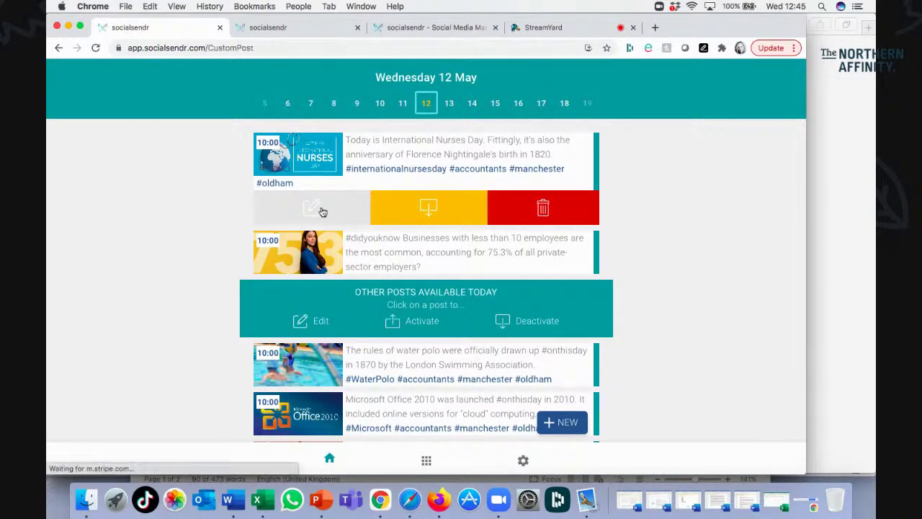
{"action": "scroll", "coordinate": [324, 207], "scroll_direction": "down", "scroll_amount": 5}
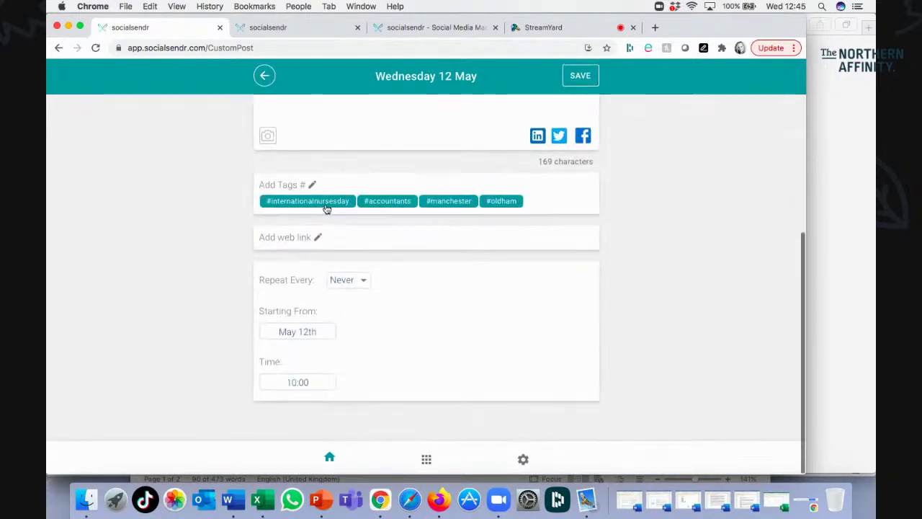
{"action": "left_click", "coordinate": [293, 391]}
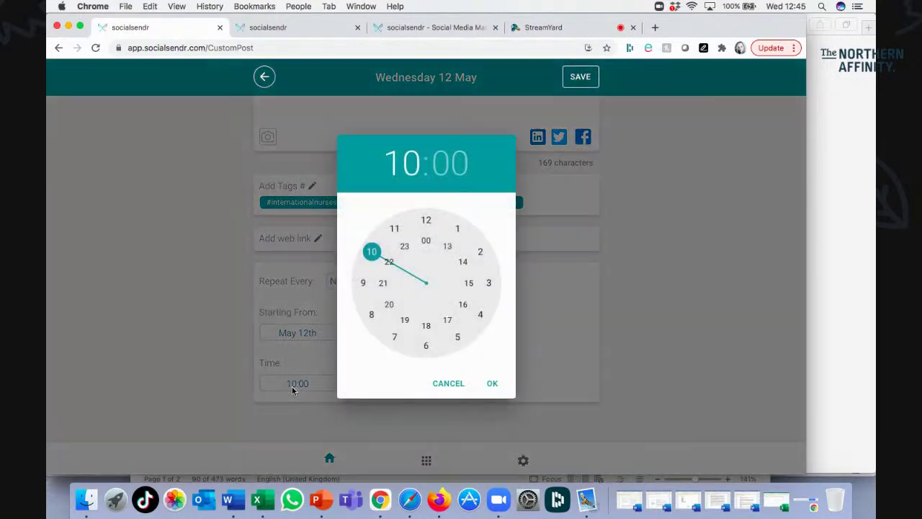
{"action": "left_click", "coordinate": [446, 325]}
{"action": "left_click", "coordinate": [492, 382]}
{"action": "left_click", "coordinate": [578, 79]}
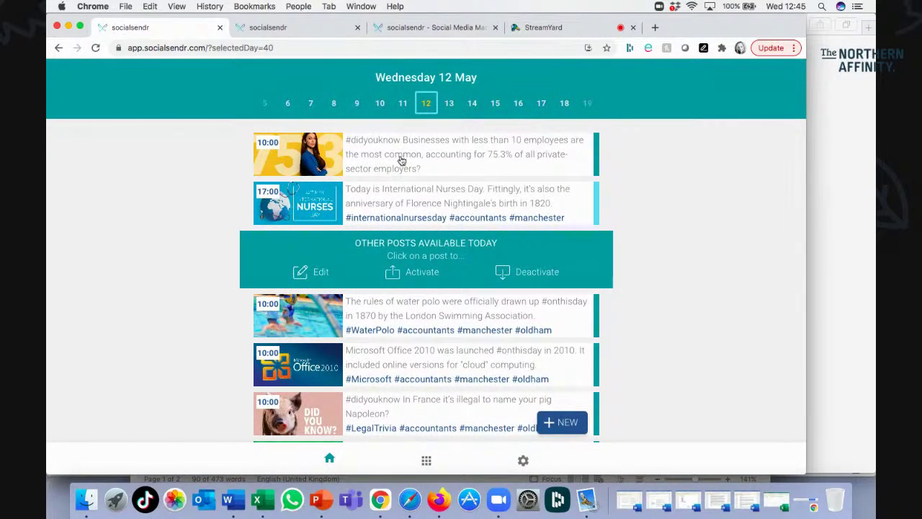
In the Nurses Day post editor, turn off LinkedIn sharing and deselect the #oldham and #manchester tags.
{"action": "left_click", "coordinate": [403, 202]}
{"action": "left_click", "coordinate": [310, 256]}
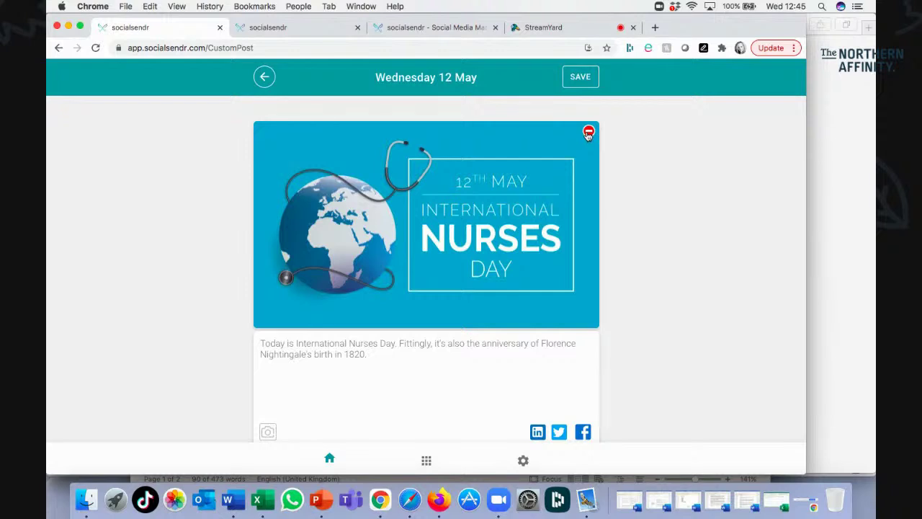
{"action": "scroll", "coordinate": [465, 348], "scroll_direction": "down", "scroll_amount": 2}
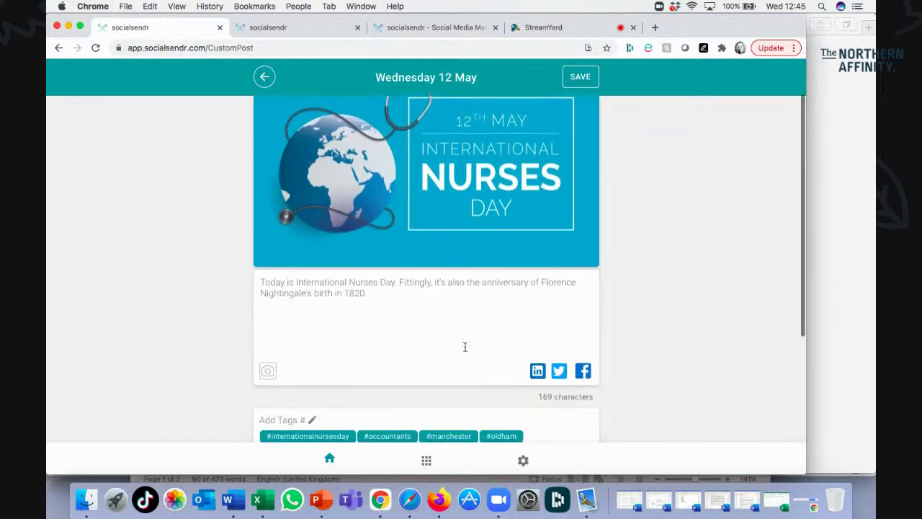
{"action": "left_click", "coordinate": [403, 294]}
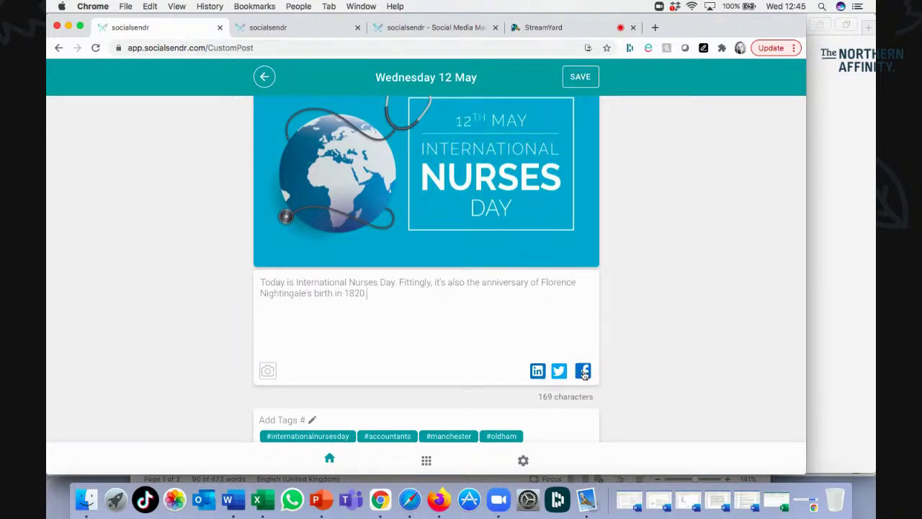
{"action": "left_click", "coordinate": [536, 371]}
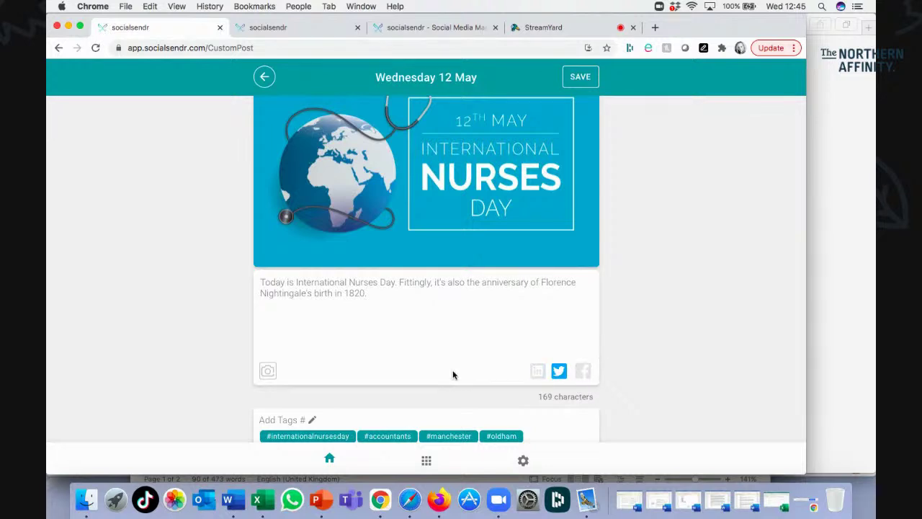
{"action": "scroll", "coordinate": [453, 373], "scroll_direction": "down", "scroll_amount": 5}
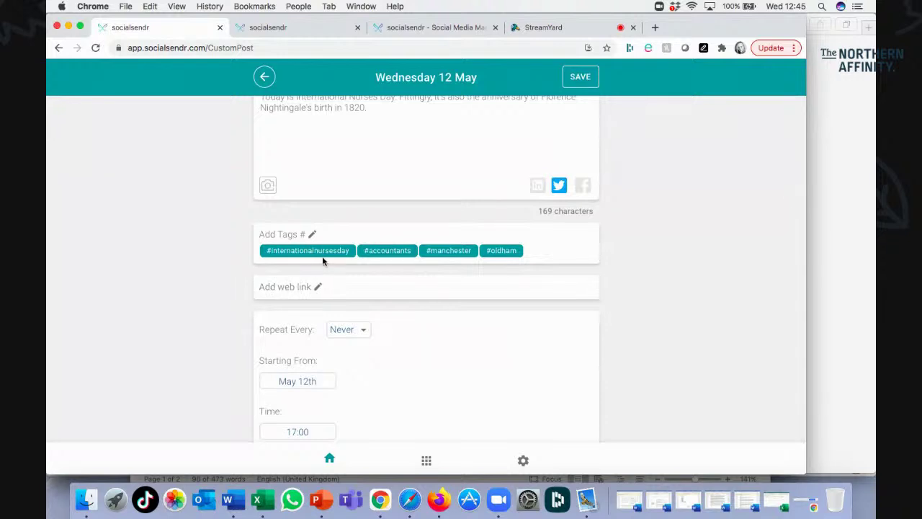
{"action": "left_click", "coordinate": [499, 252]}
{"action": "left_click", "coordinate": [449, 252]}
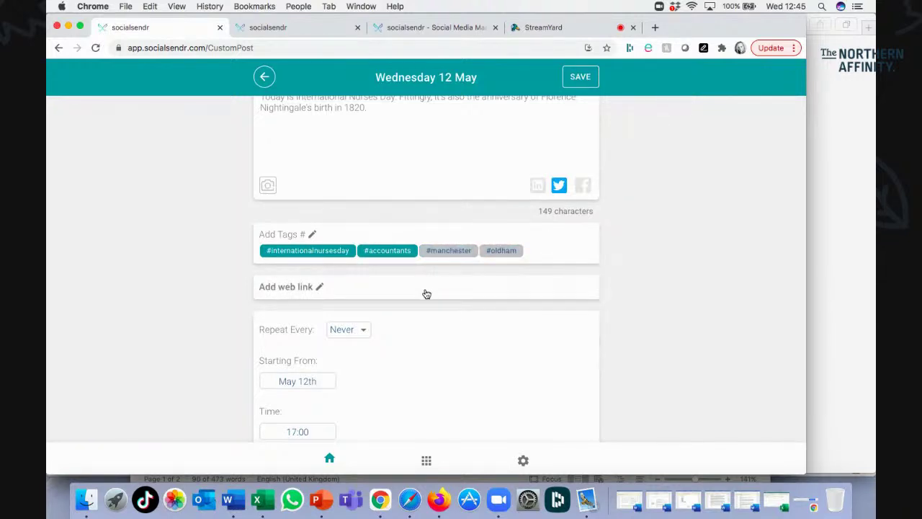
{"action": "scroll", "coordinate": [427, 294], "scroll_direction": "up", "scroll_amount": 1}
{"action": "scroll", "coordinate": [427, 294], "scroll_direction": "down", "scroll_amount": 2}
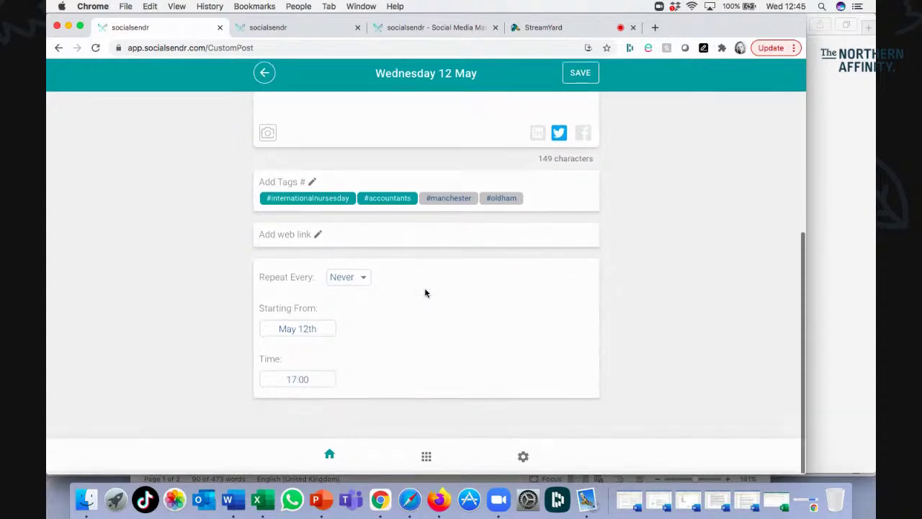
{"action": "scroll", "coordinate": [425, 296], "scroll_direction": "up", "scroll_amount": 5}
{"action": "scroll", "coordinate": [425, 296], "scroll_direction": "up", "scroll_amount": 4}
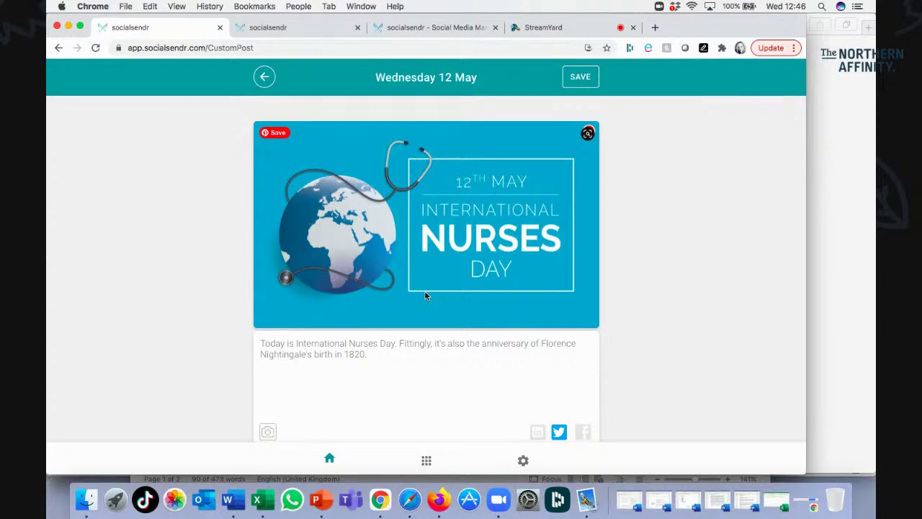
Leave the post editor to see the 17:00 Nurses Day post on the 12 May schedule.
{"action": "left_click", "coordinate": [265, 76]}
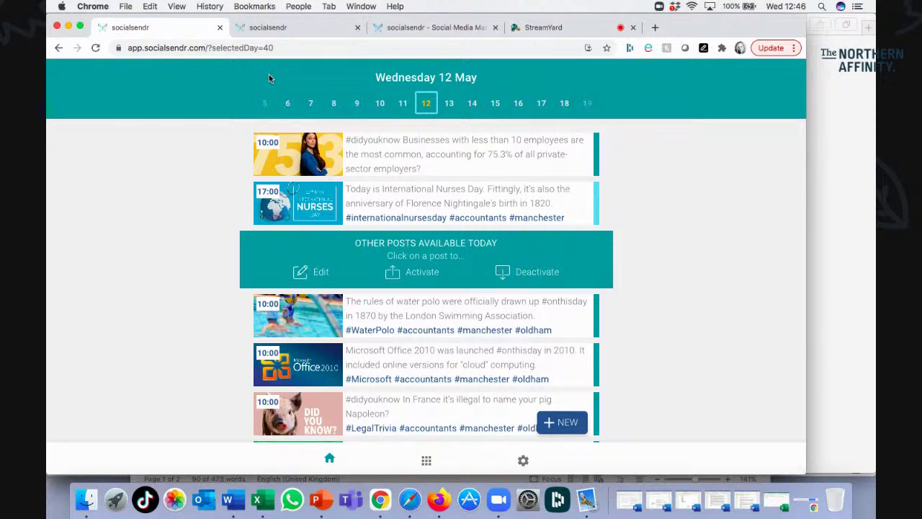
Switch to Thursday 13 May, deactivate its great-man quote post, and review the day's posts.
{"action": "left_click", "coordinate": [449, 104]}
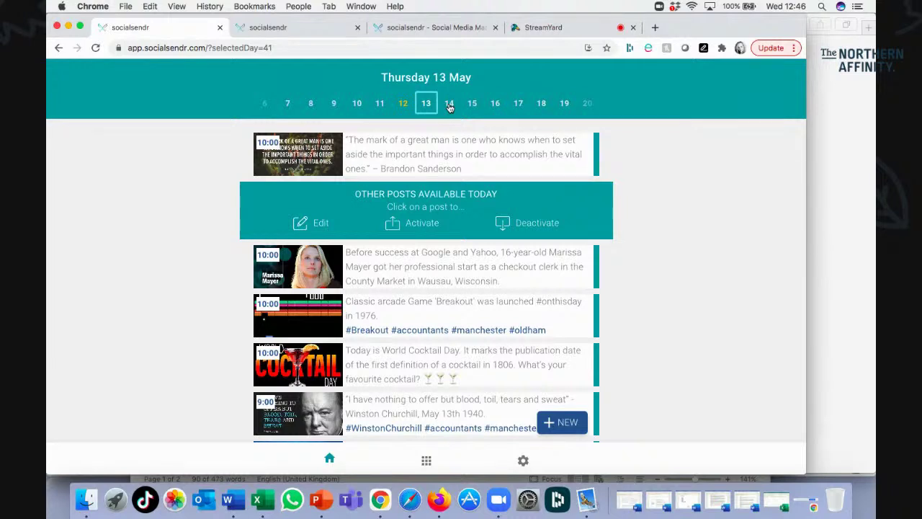
{"action": "left_click", "coordinate": [460, 156]}
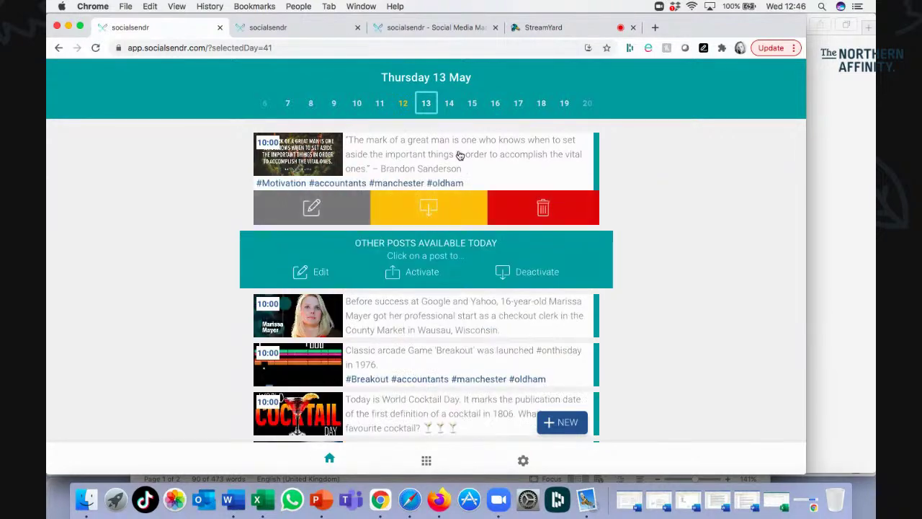
{"action": "left_click", "coordinate": [439, 196]}
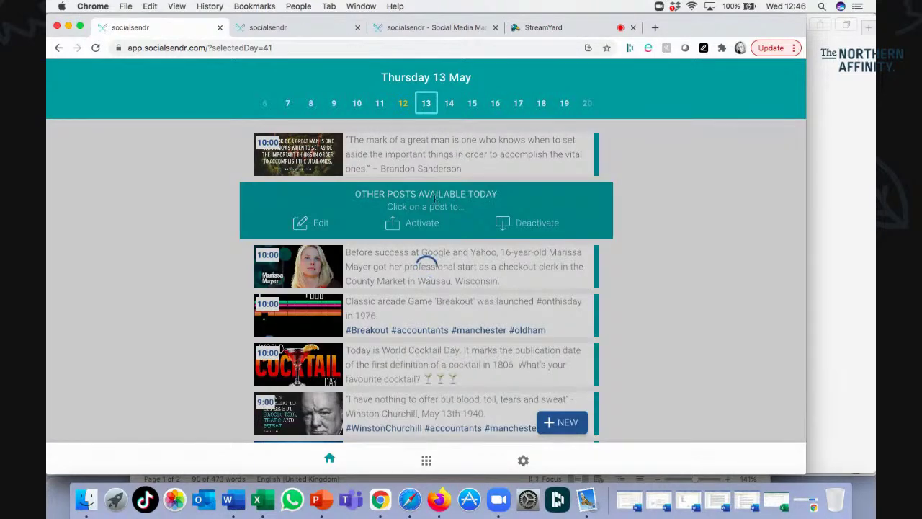
{"action": "scroll", "coordinate": [425, 288], "scroll_direction": "down", "scroll_amount": 5}
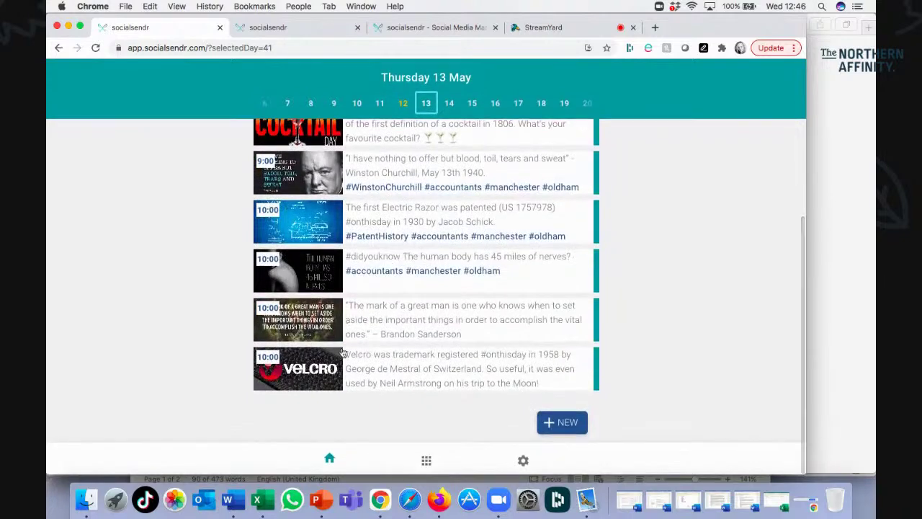
{"action": "scroll", "coordinate": [415, 316], "scroll_direction": "up", "scroll_amount": 5}
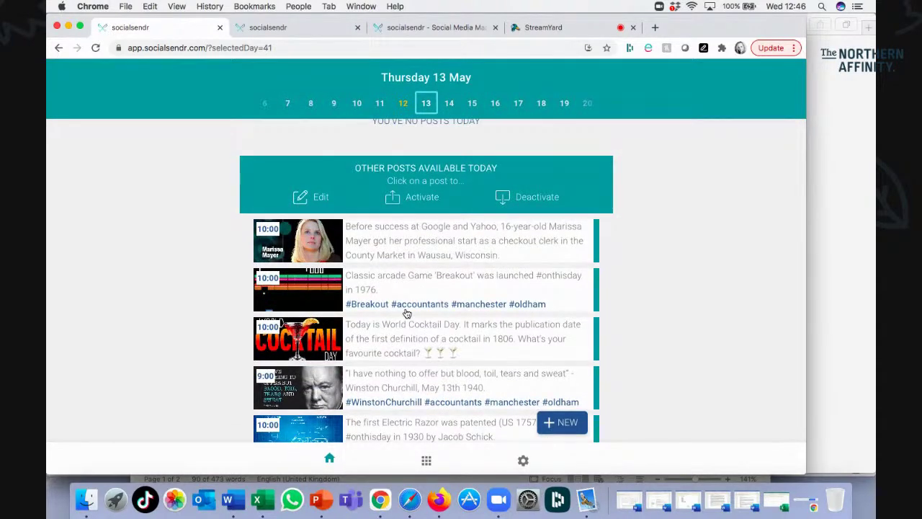
{"action": "scroll", "coordinate": [407, 314], "scroll_direction": "down", "scroll_amount": 3}
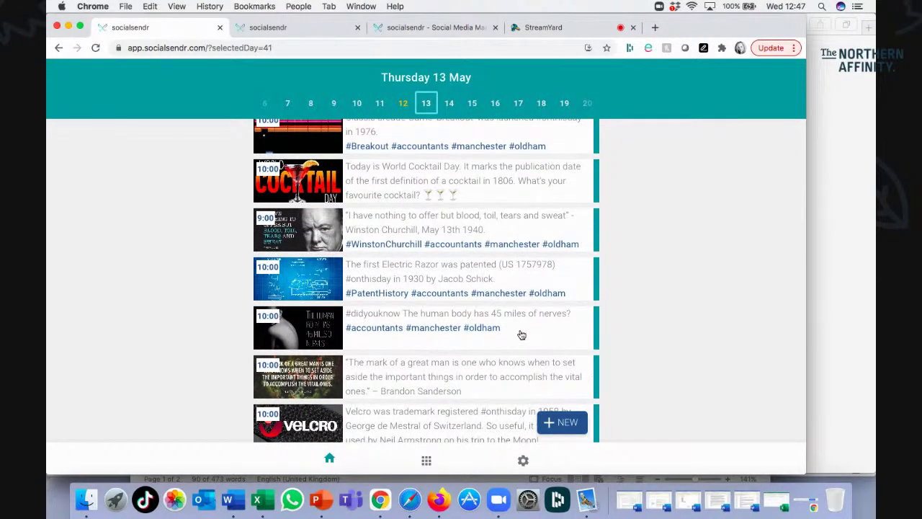
{"action": "scroll", "coordinate": [522, 336], "scroll_direction": "down", "scroll_amount": 1}
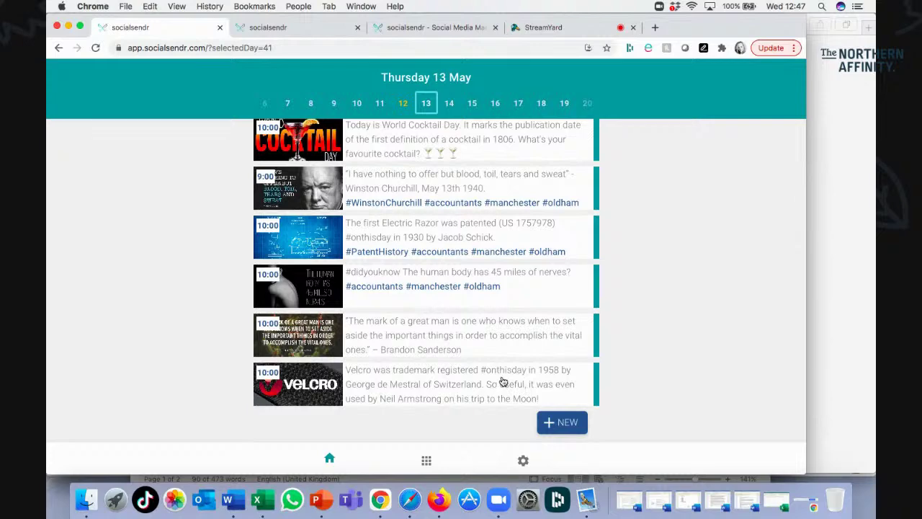
{"action": "scroll", "coordinate": [503, 382], "scroll_direction": "up", "scroll_amount": 6}
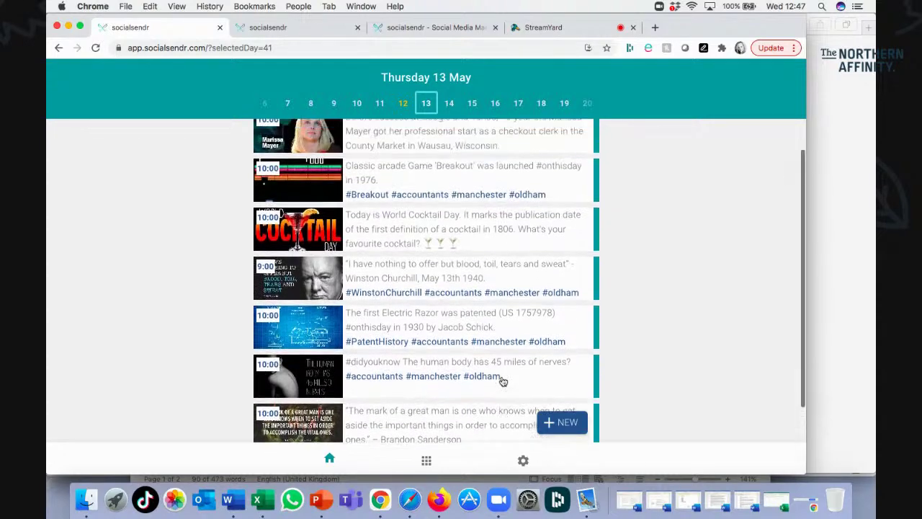
{"action": "scroll", "coordinate": [481, 371], "scroll_direction": "down", "scroll_amount": 1}
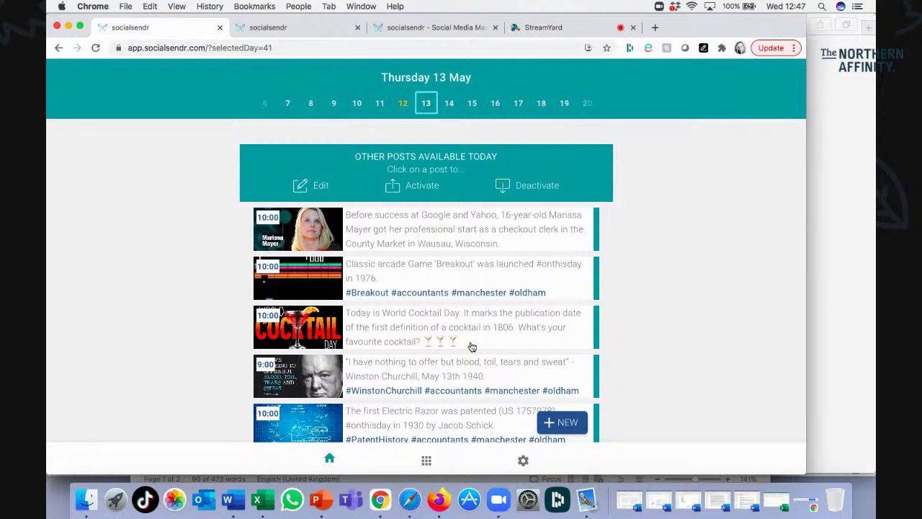
{"action": "scroll", "coordinate": [472, 347], "scroll_direction": "up", "scroll_amount": 2}
{"action": "scroll", "coordinate": [423, 362], "scroll_direction": "down", "scroll_amount": 4}
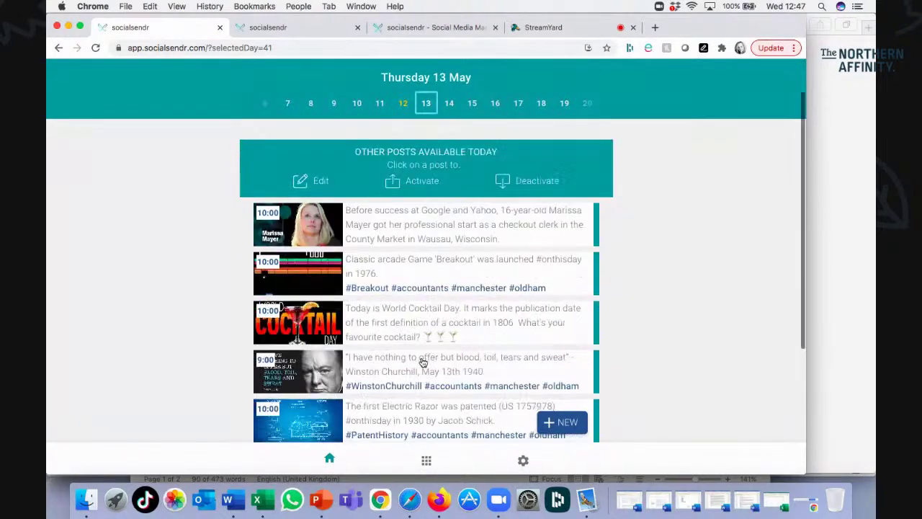
{"action": "scroll", "coordinate": [422, 362], "scroll_direction": "up", "scroll_amount": 3}
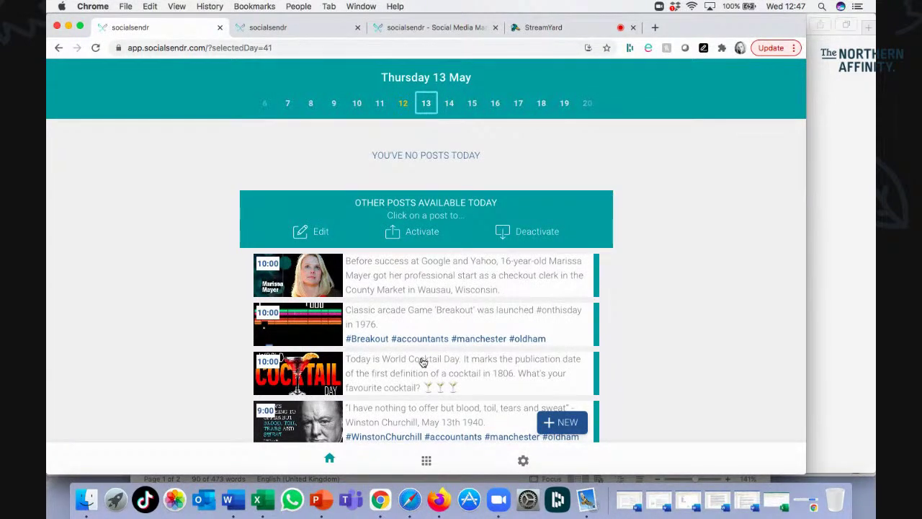
Advance the schedule through Friday 14 and Saturday 15 to Sunday 16 May.
{"action": "left_click", "coordinate": [451, 104]}
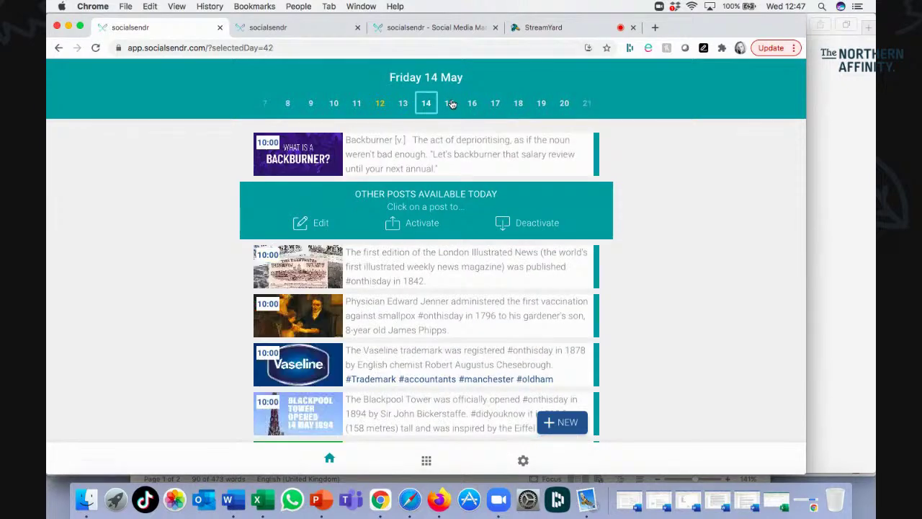
{"action": "left_click", "coordinate": [452, 105]}
{"action": "left_click", "coordinate": [452, 105]}
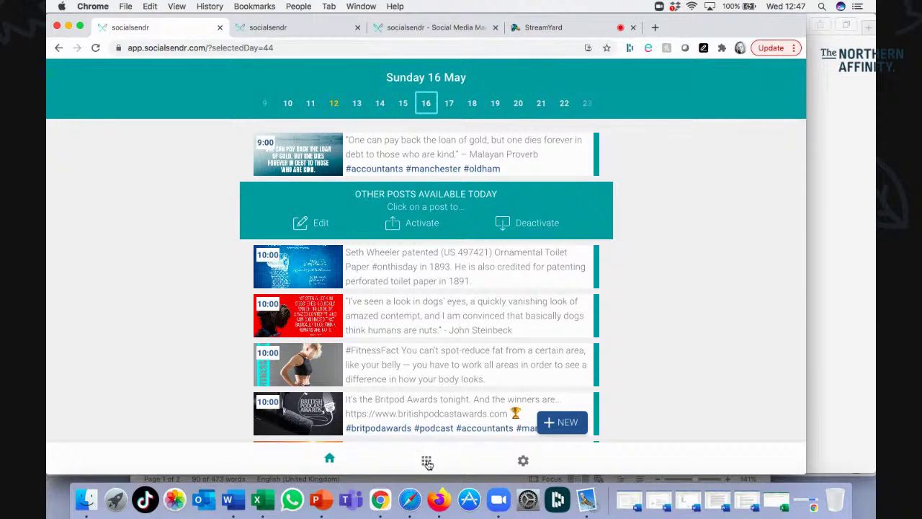
Switch from the month calendar to the date-by-date list and scroll through posts from 29 April 2021.
{"action": "left_click", "coordinate": [427, 461]}
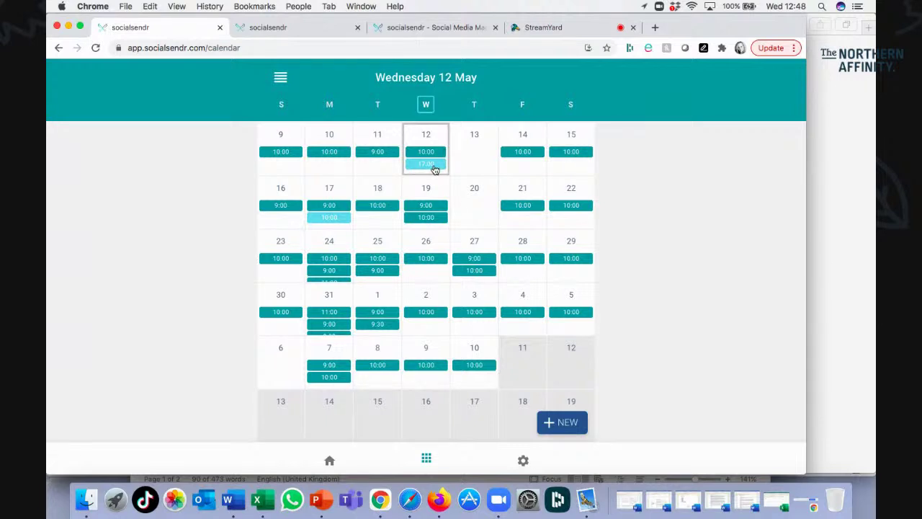
{"action": "left_click", "coordinate": [281, 79]}
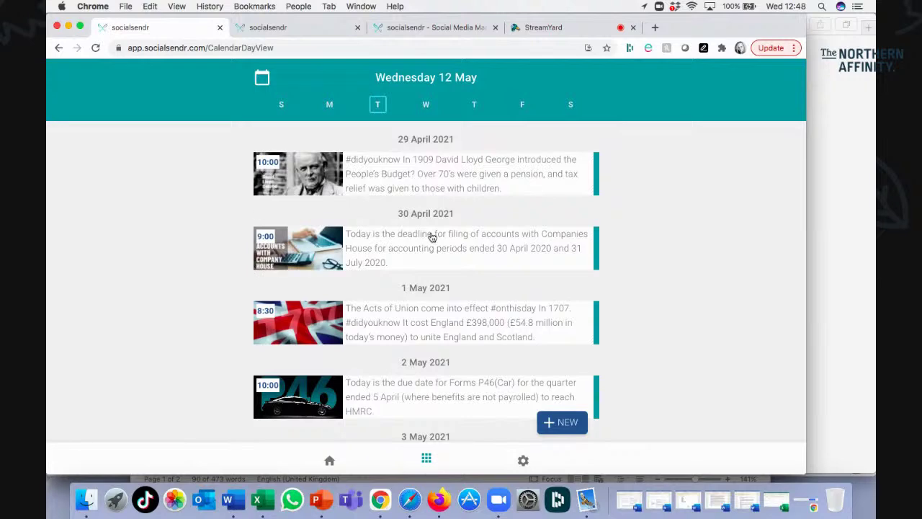
{"action": "scroll", "coordinate": [433, 236], "scroll_direction": "down", "scroll_amount": 5}
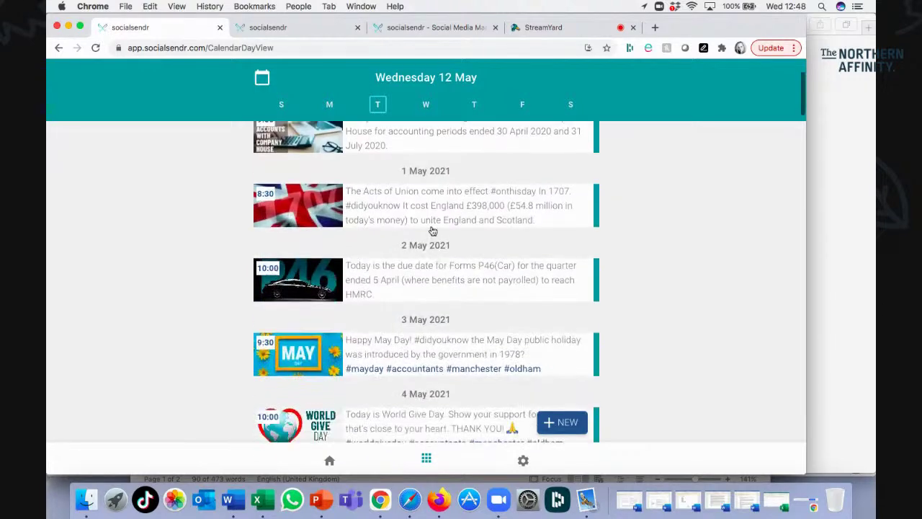
{"action": "scroll", "coordinate": [432, 229], "scroll_direction": "down", "scroll_amount": 10}
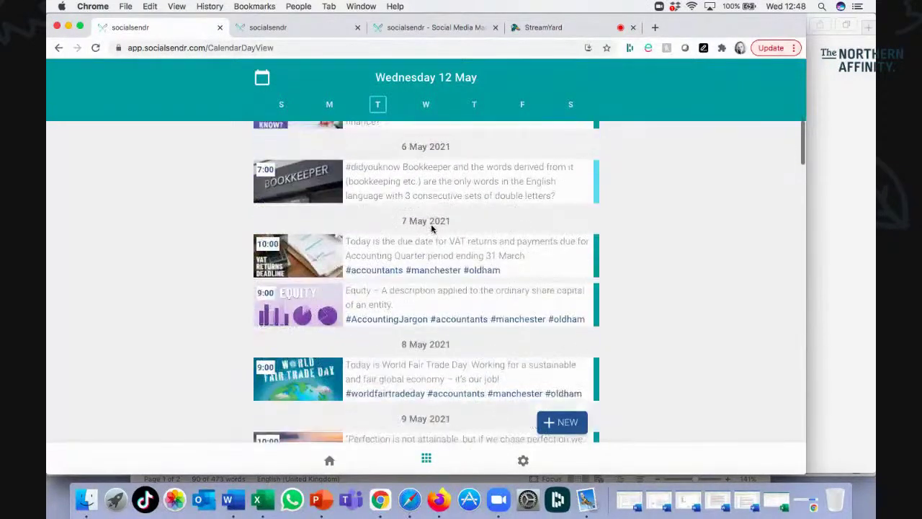
{"action": "scroll", "coordinate": [432, 229], "scroll_direction": "down", "scroll_amount": 8}
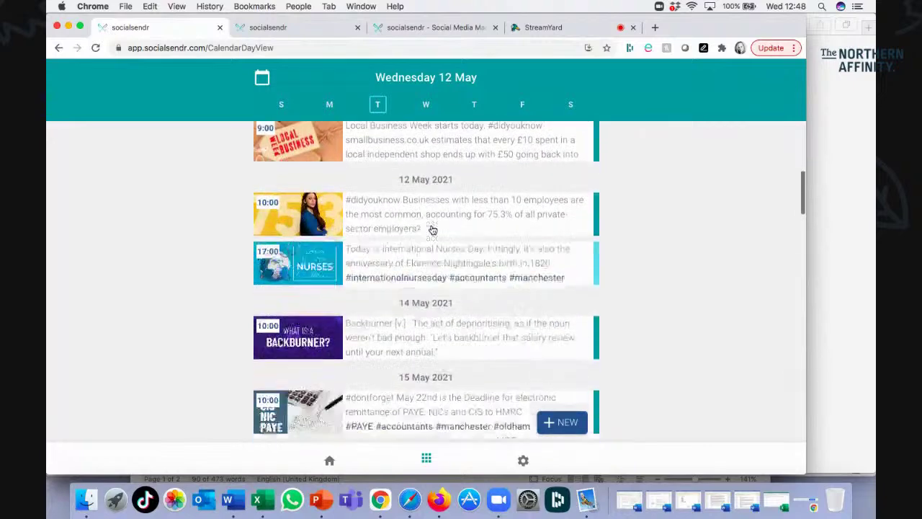
{"action": "scroll", "coordinate": [433, 229], "scroll_direction": "down", "scroll_amount": 8}
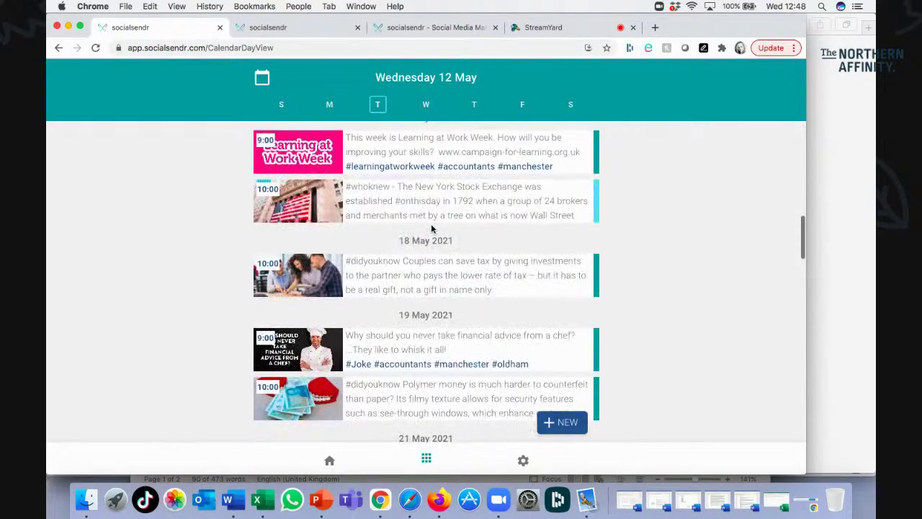
{"action": "scroll", "coordinate": [432, 229], "scroll_direction": "down", "scroll_amount": 8}
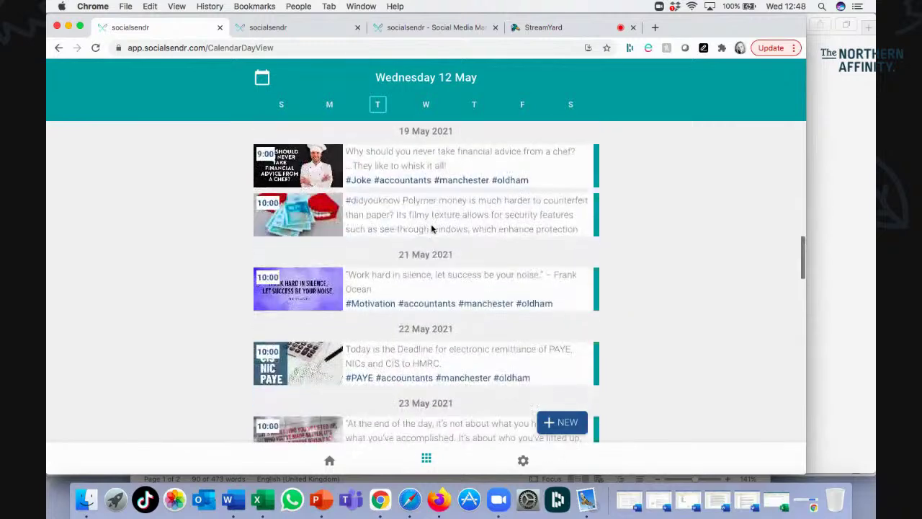
{"action": "scroll", "coordinate": [432, 229], "scroll_direction": "down", "scroll_amount": 4}
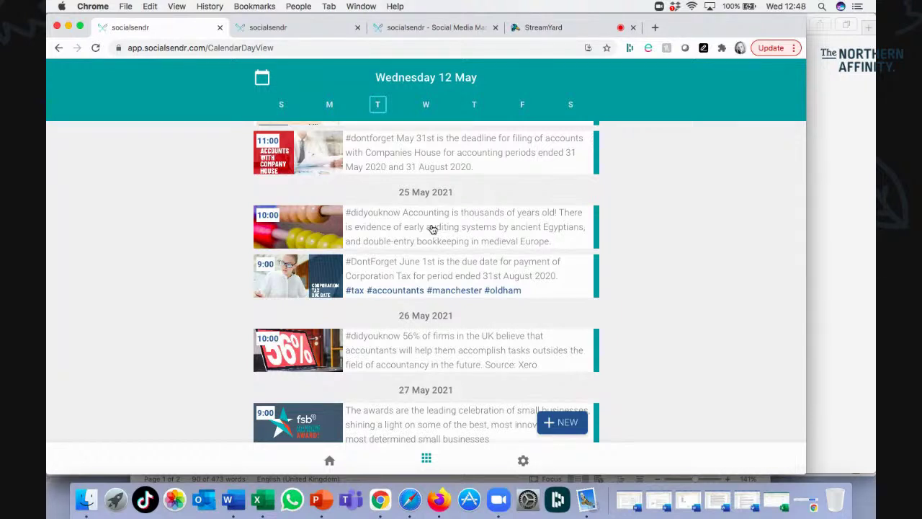
{"action": "scroll", "coordinate": [432, 227], "scroll_direction": "down", "scroll_amount": 10}
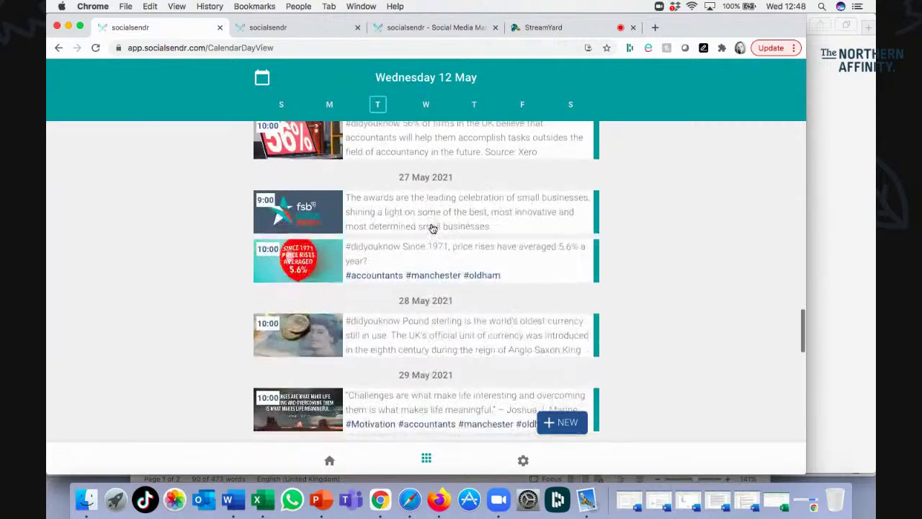
{"action": "scroll", "coordinate": [433, 227], "scroll_direction": "down", "scroll_amount": 3}
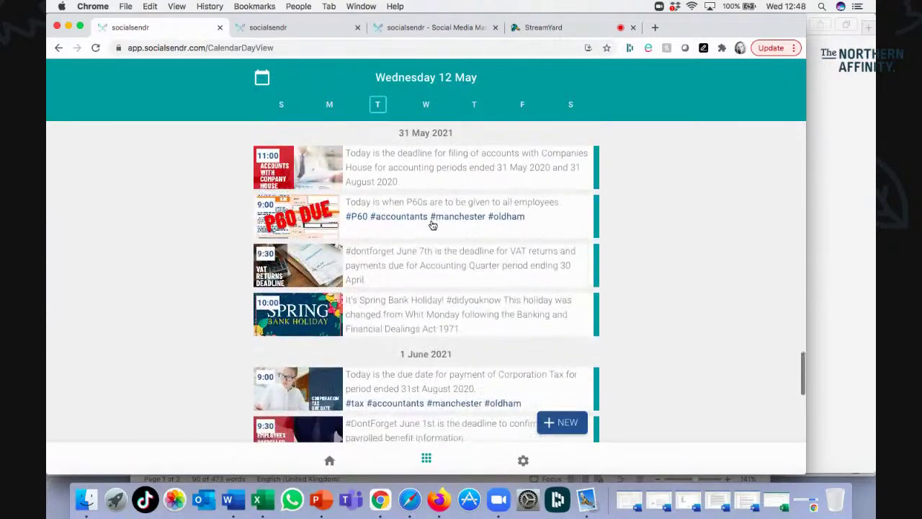
{"action": "scroll", "coordinate": [432, 226], "scroll_direction": "up", "scroll_amount": 15}
{"action": "scroll", "coordinate": [433, 226], "scroll_direction": "up", "scroll_amount": 20}
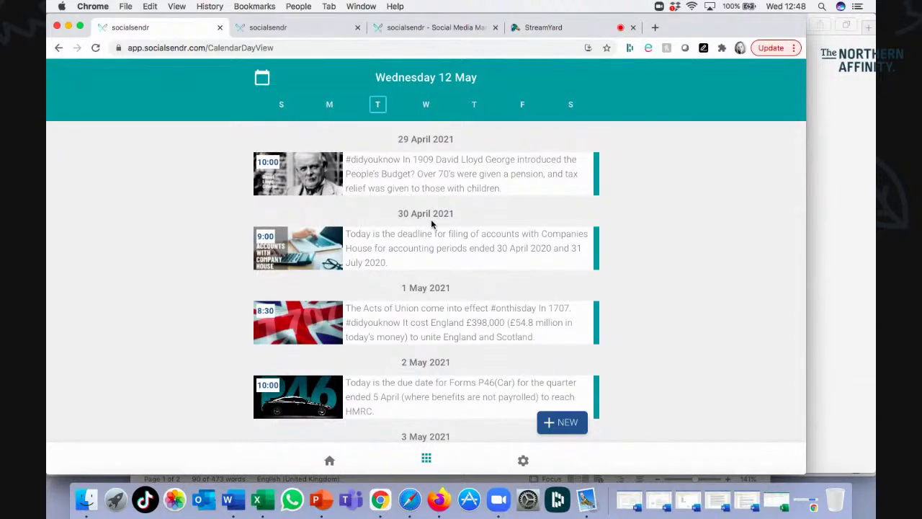
Start a new custom post from the 12 May daily view, leaving LinkedIn and Twitter both enabled.
{"action": "left_click", "coordinate": [329, 462]}
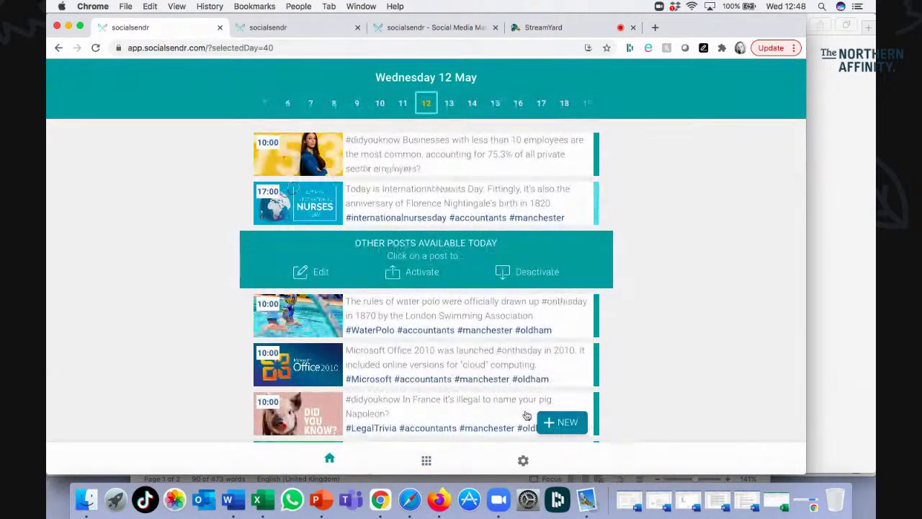
{"action": "left_click", "coordinate": [566, 424]}
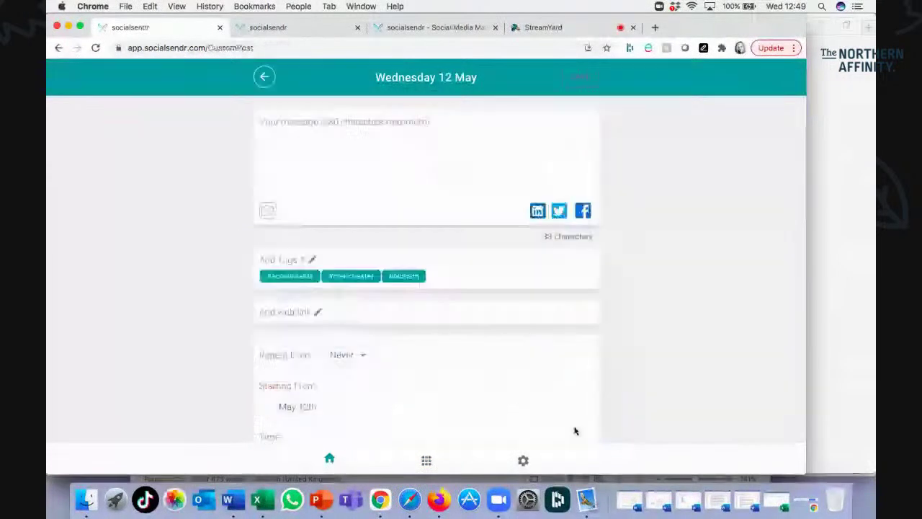
{"action": "left_click", "coordinate": [452, 126]}
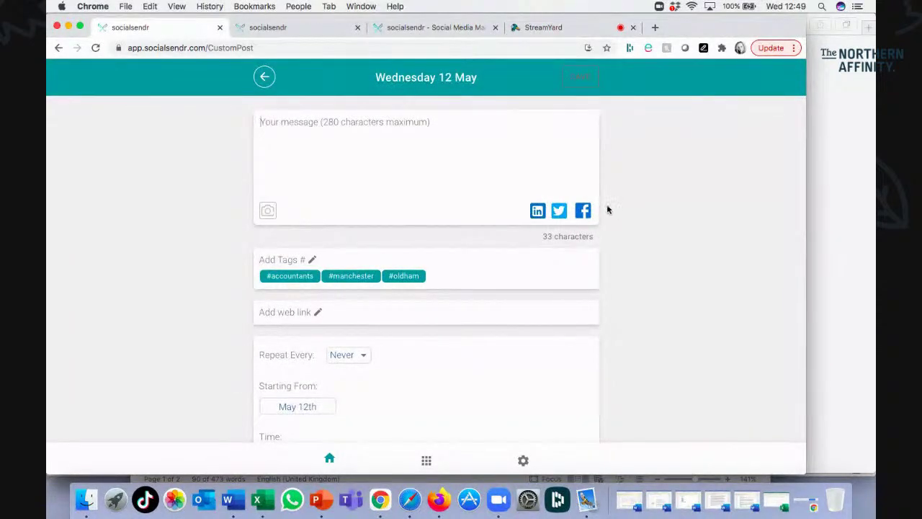
{"action": "left_click", "coordinate": [559, 210]}
{"action": "left_click", "coordinate": [538, 210]}
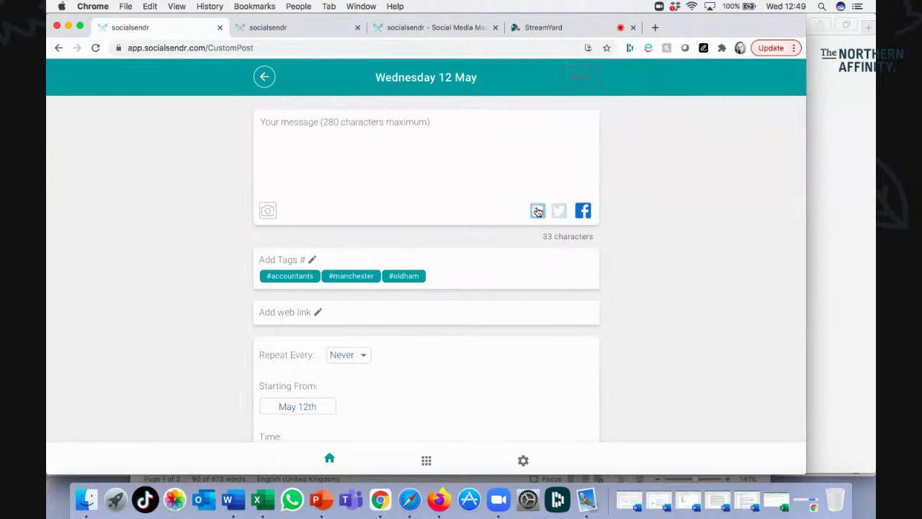
{"action": "left_click", "coordinate": [538, 212]}
{"action": "left_click", "coordinate": [558, 212]}
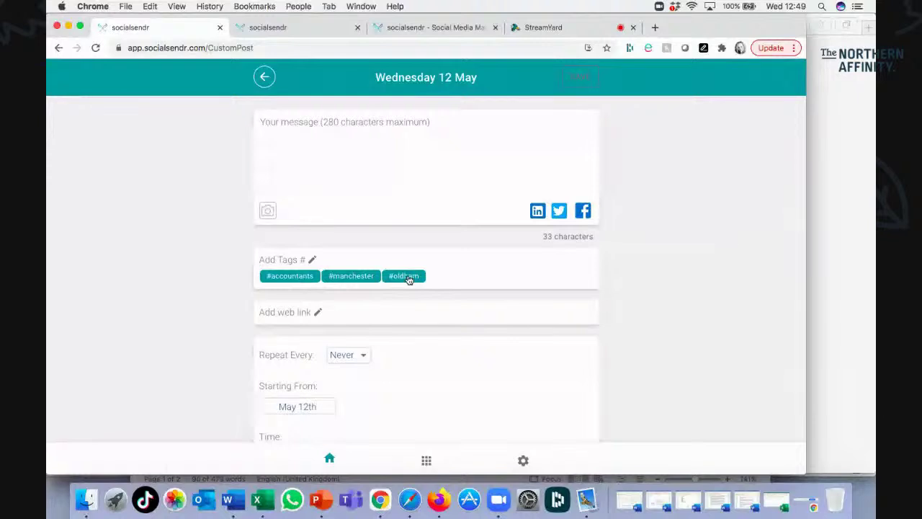
Switch off the prefilled #oldham, #manchester and #accountants tags on the post.
{"action": "left_click", "coordinate": [407, 278]}
{"action": "left_click", "coordinate": [362, 276]}
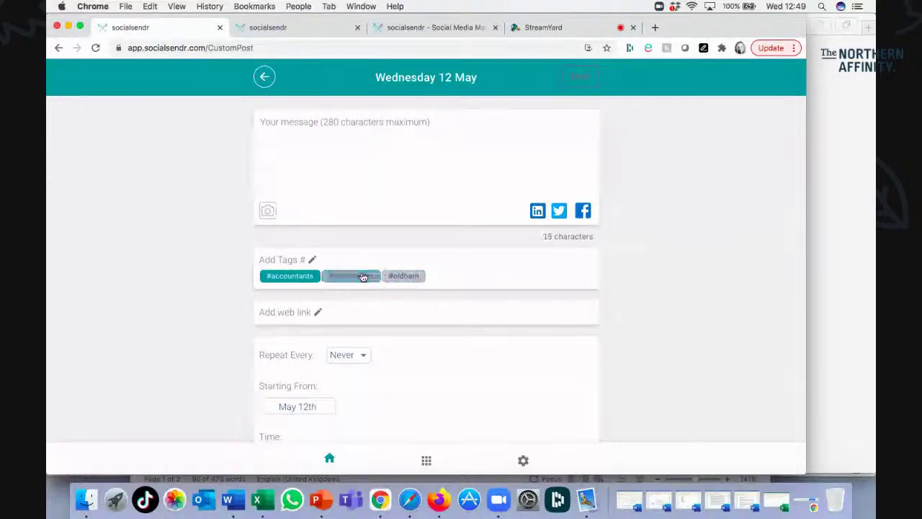
{"action": "left_click", "coordinate": [302, 279]}
Add the hashtags #new and #tag to the post.
{"action": "left_click", "coordinate": [337, 264]}
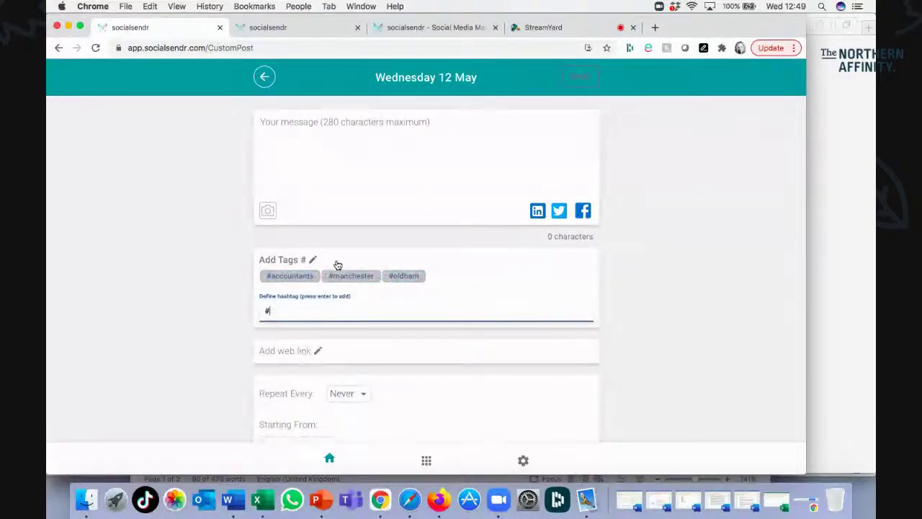
{"action": "type", "text": "new"}
{"action": "key", "text": "Return"}
{"action": "type", "text": "to"}
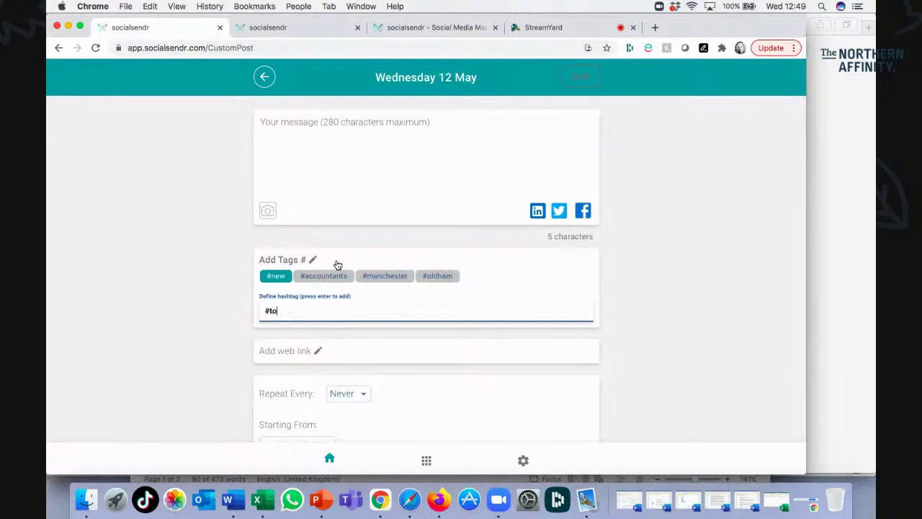
{"action": "key", "text": "BackSpace"}
{"action": "key", "text": "BackSpace"}
{"action": "type", "text": "tag"}
{"action": "key", "text": "Return"}
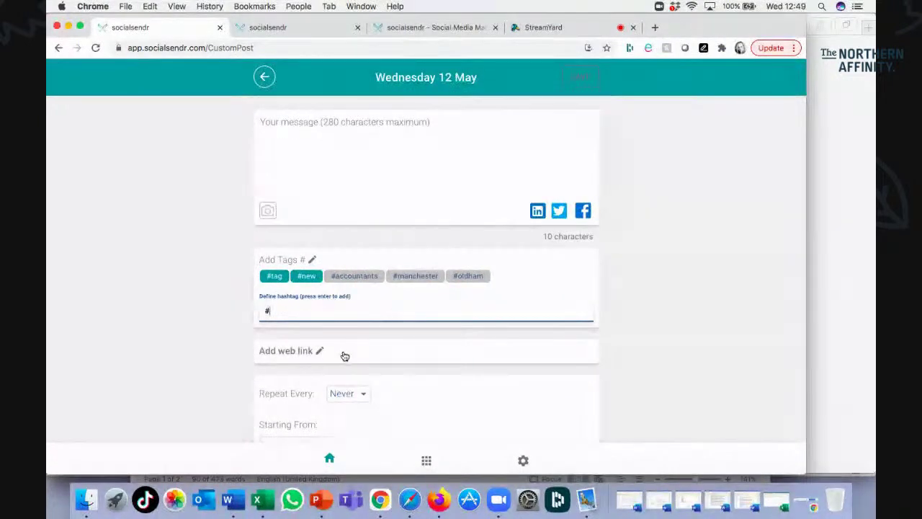
{"action": "scroll", "coordinate": [344, 356], "scroll_direction": "down", "scroll_amount": 2}
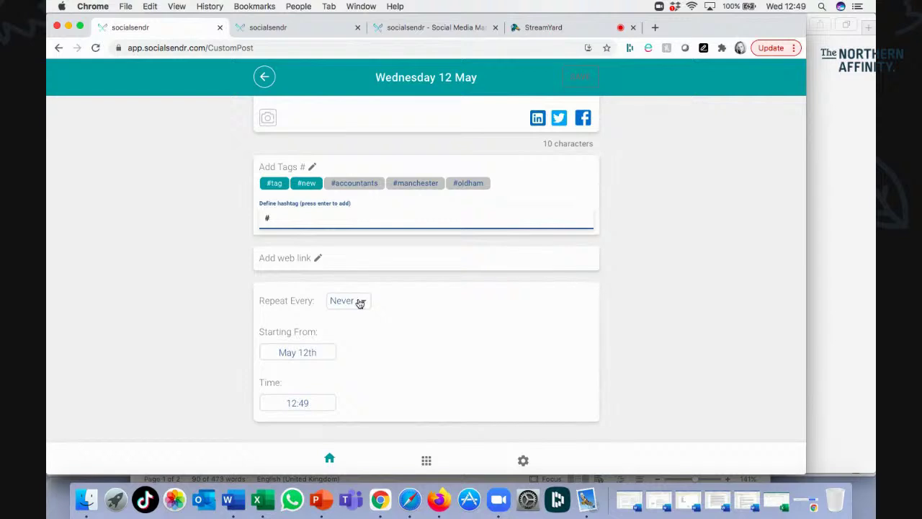
Make the post repeat weekly on Friday instead of Wednesday.
{"action": "left_click", "coordinate": [360, 303]}
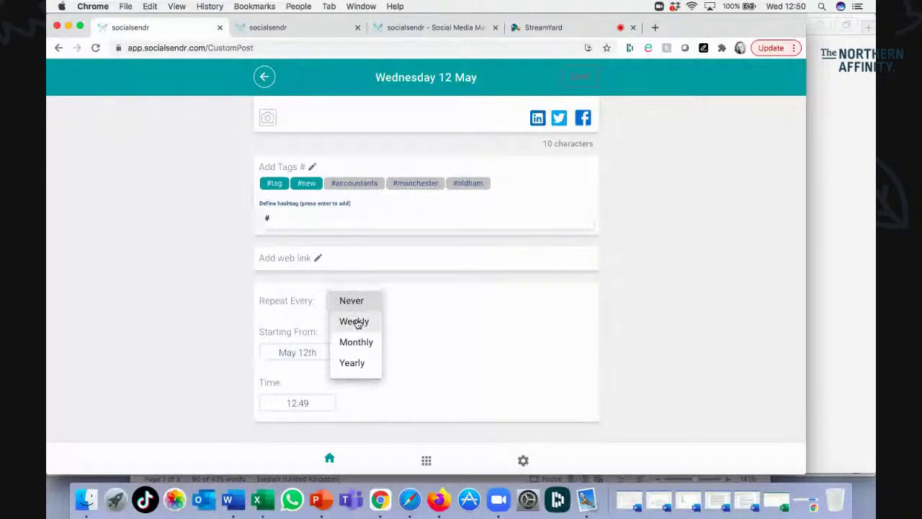
{"action": "left_click", "coordinate": [355, 322]}
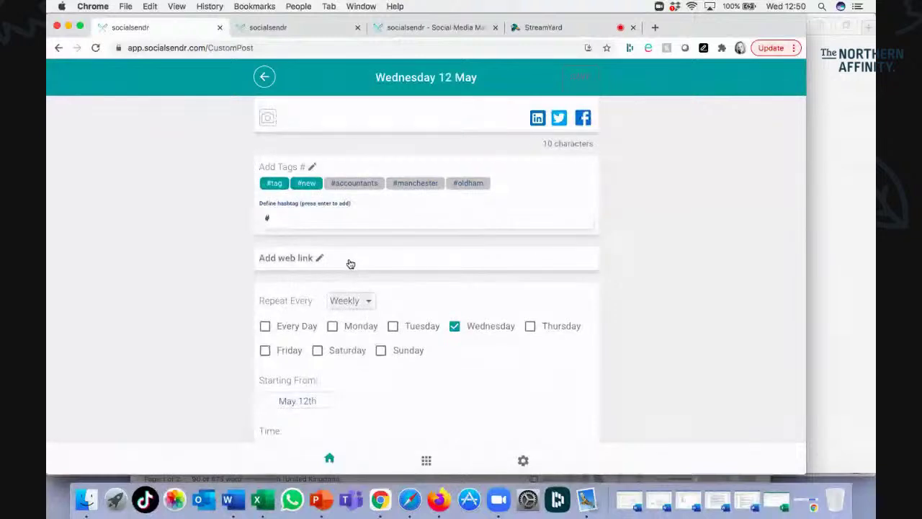
{"action": "left_click", "coordinate": [455, 328]}
{"action": "left_click", "coordinate": [265, 351]}
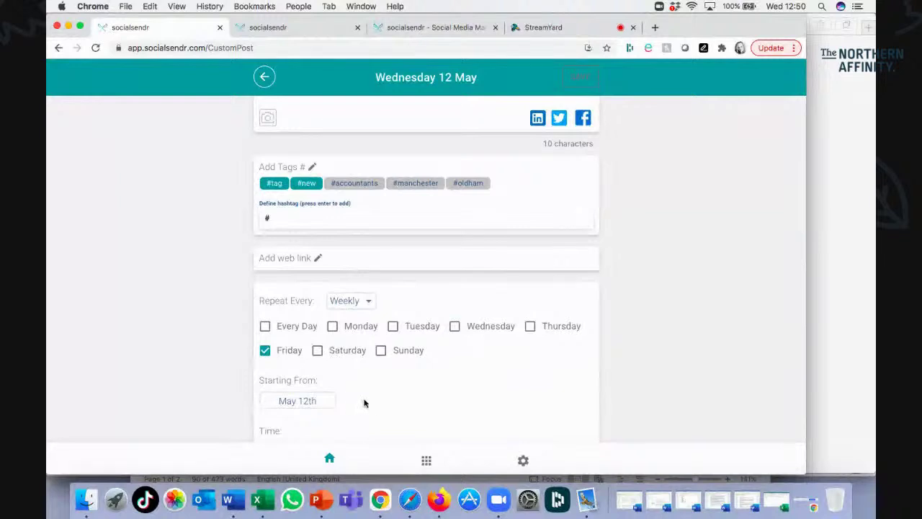
Set the posting time to 10:00 and the repeat to never end.
{"action": "scroll", "coordinate": [365, 404], "scroll_direction": "down", "scroll_amount": 3}
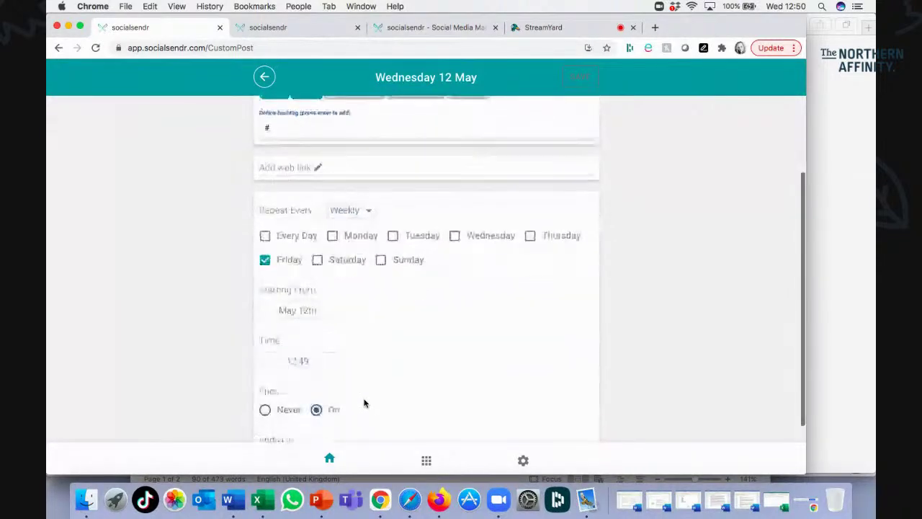
{"action": "left_click", "coordinate": [291, 365]}
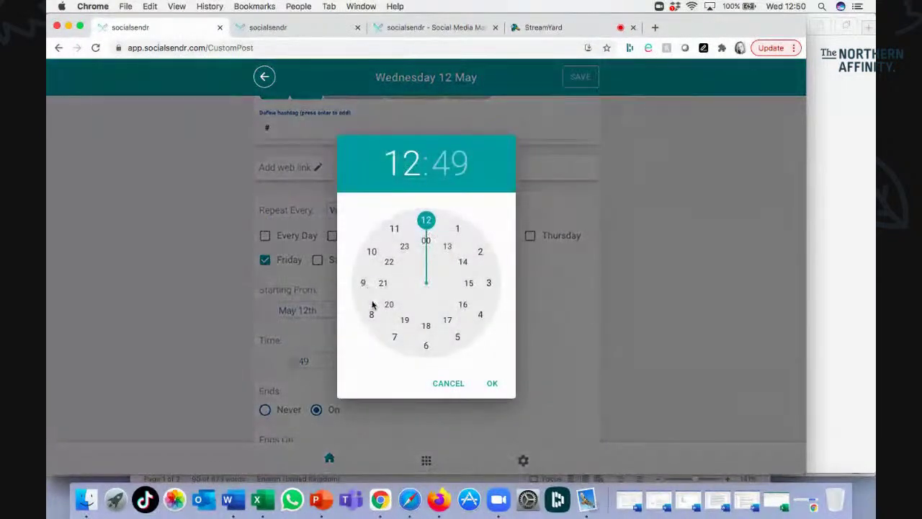
{"action": "left_click", "coordinate": [371, 252]}
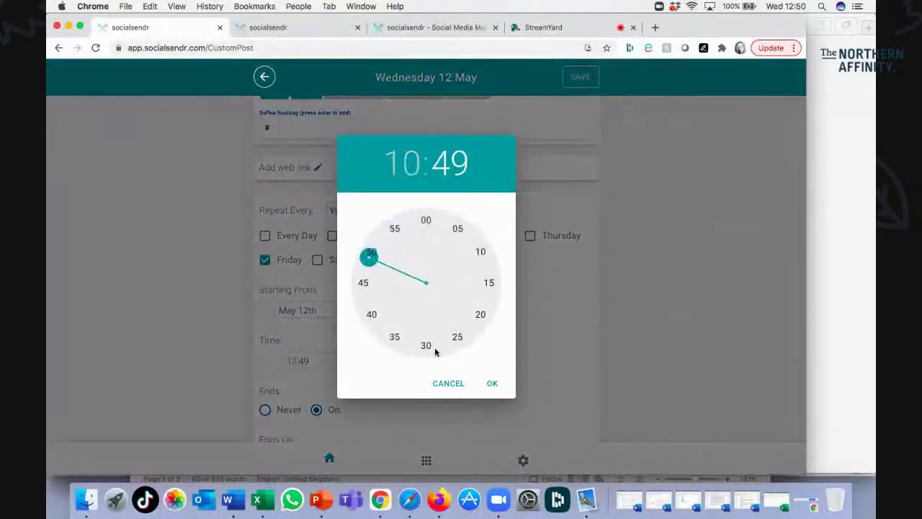
{"action": "left_click", "coordinate": [426, 219]}
{"action": "left_click", "coordinate": [502, 384]}
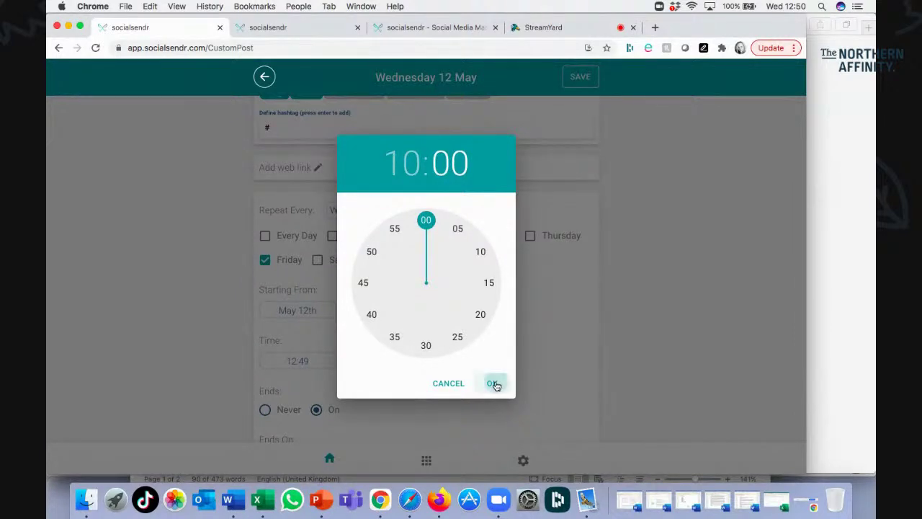
{"action": "scroll", "coordinate": [445, 394], "scroll_direction": "down", "scroll_amount": 2}
{"action": "left_click", "coordinate": [265, 333]}
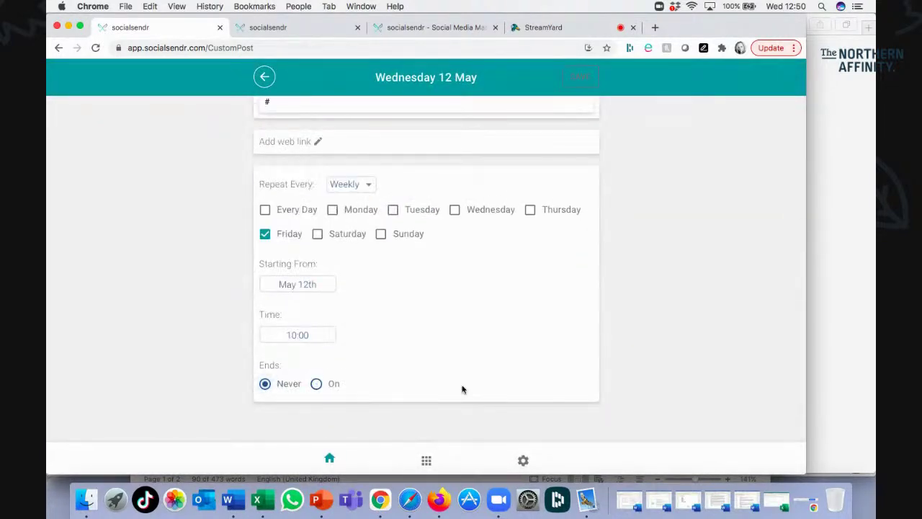
{"action": "scroll", "coordinate": [461, 387], "scroll_direction": "up", "scroll_amount": 3}
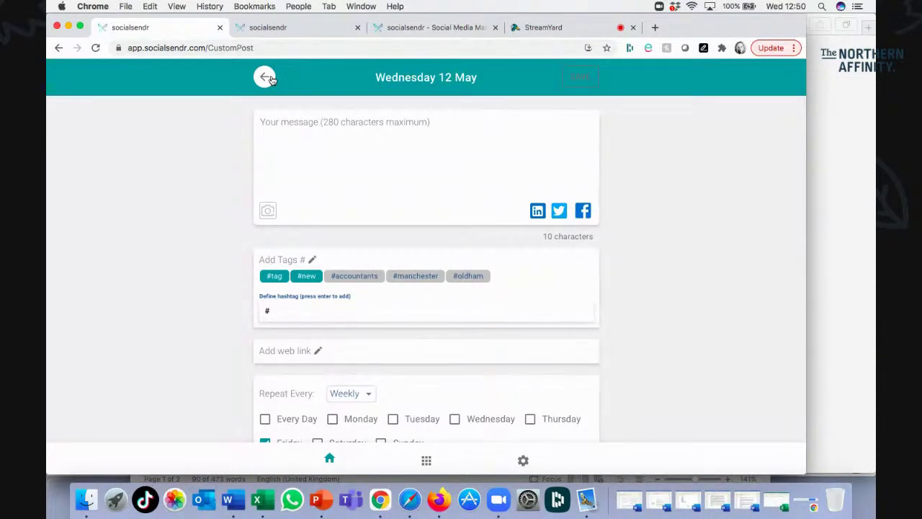
Return from the Custom Post form to the Wednesday 12 May post list.
{"action": "left_click", "coordinate": [267, 78]}
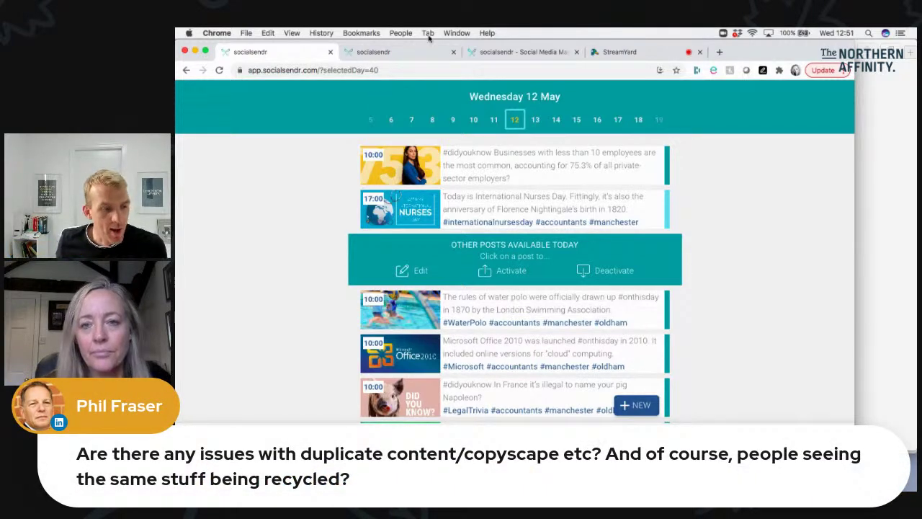
{"action": "left_click", "coordinate": [609, 52]}
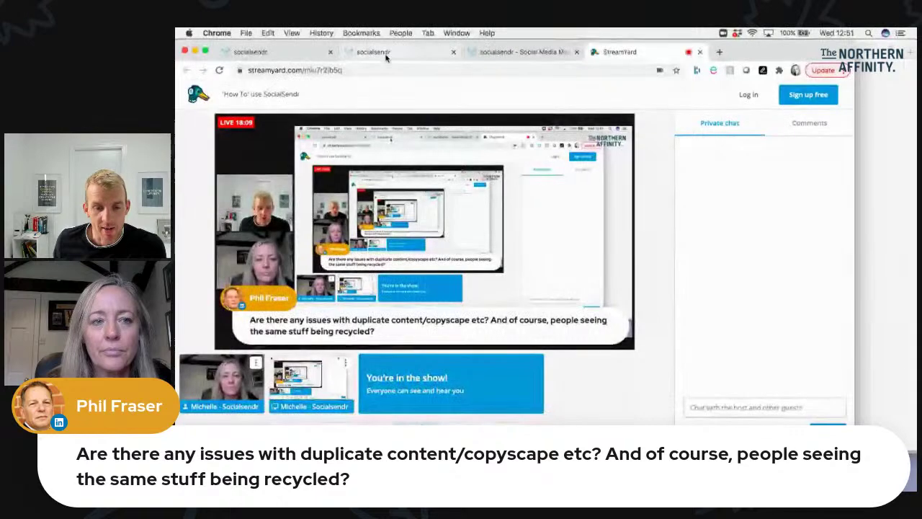
{"action": "left_click", "coordinate": [291, 53]}
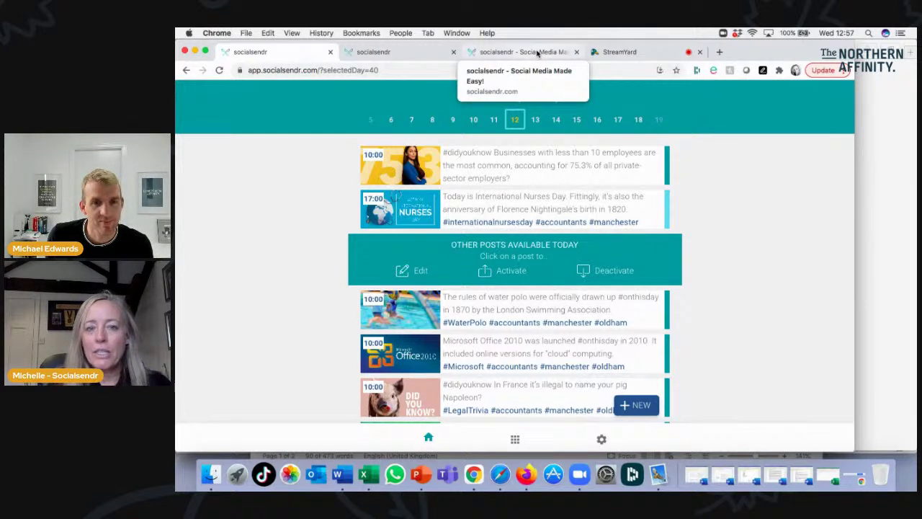
Show the 'Social media made easy' socialsendr.com home page, then return to the StreamYard studio.
{"action": "left_click", "coordinate": [537, 54]}
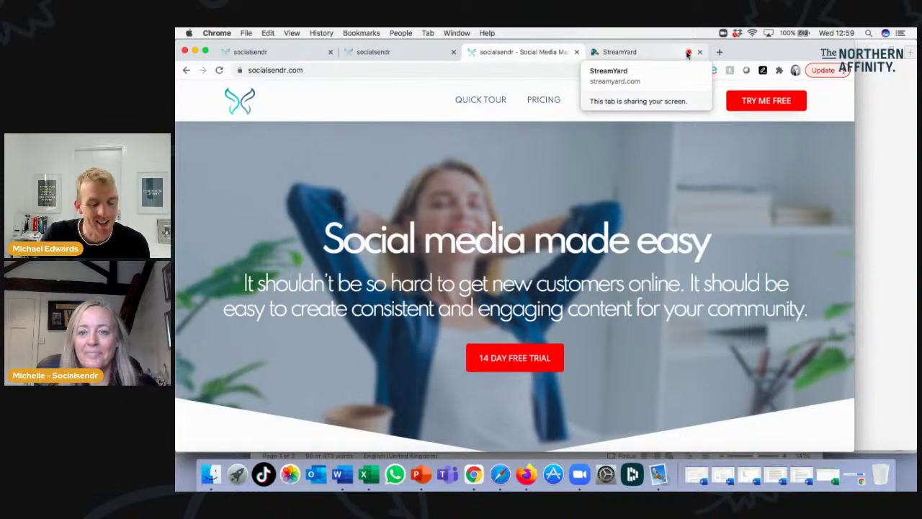
{"action": "left_click", "coordinate": [645, 52]}
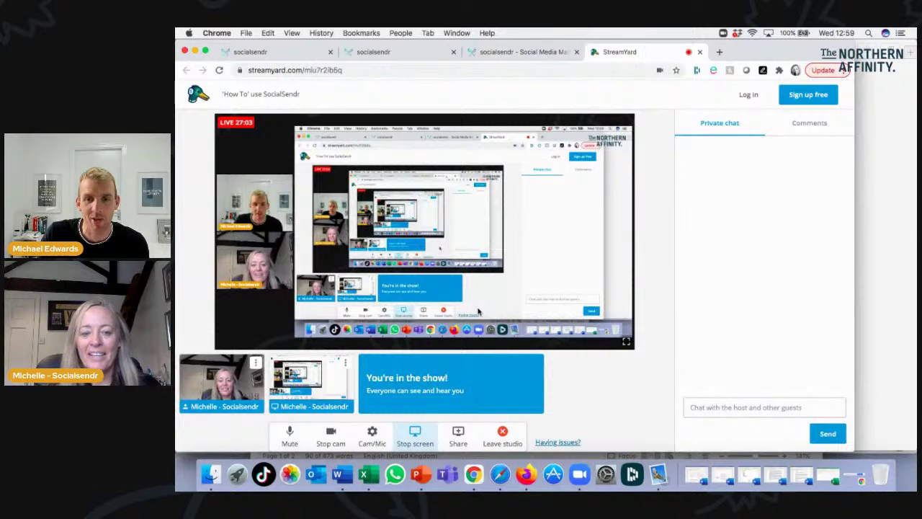